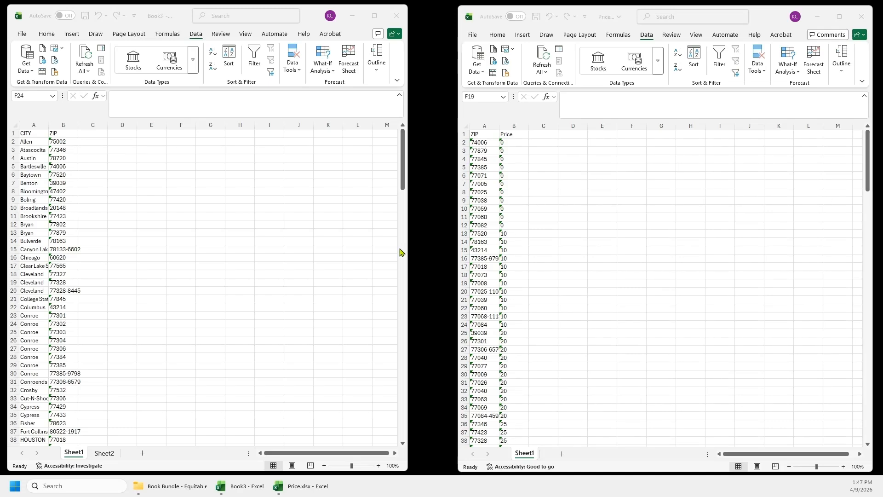
Step: Examine the CITY and ZIP columns on Sheet1 of the Book3 workbook
left_click(268, 234)
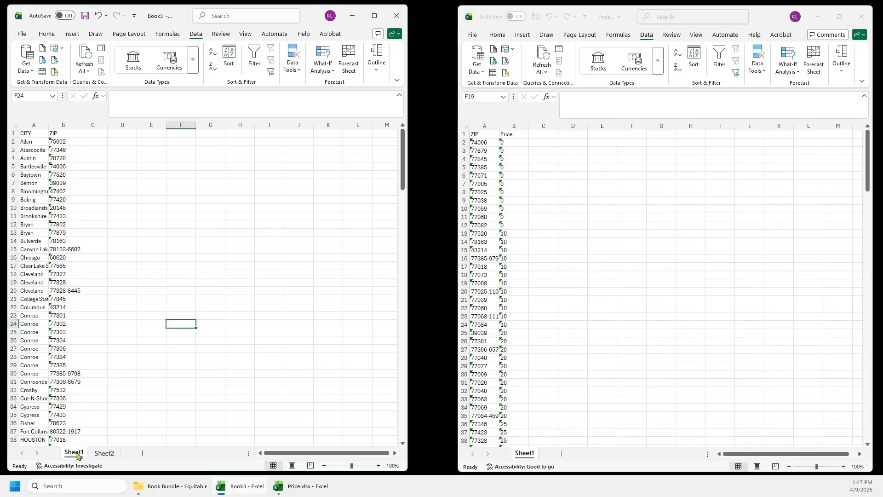
left_click(176, 290)
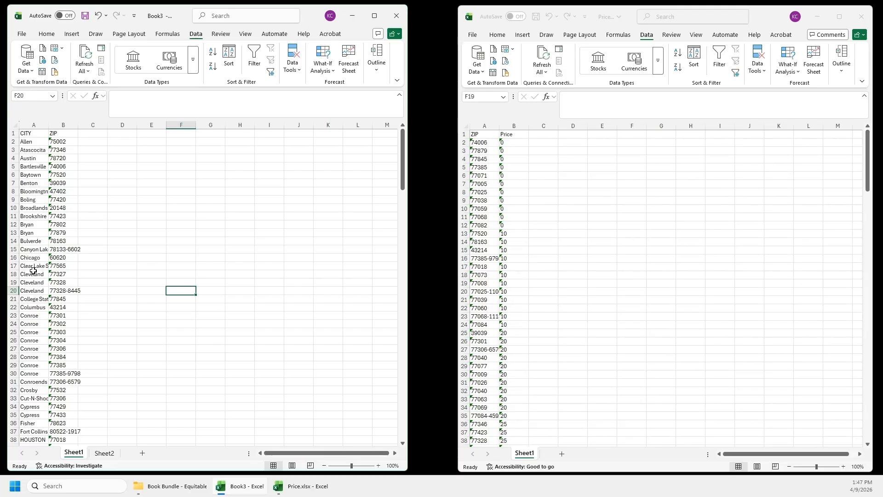
left_click(33, 123)
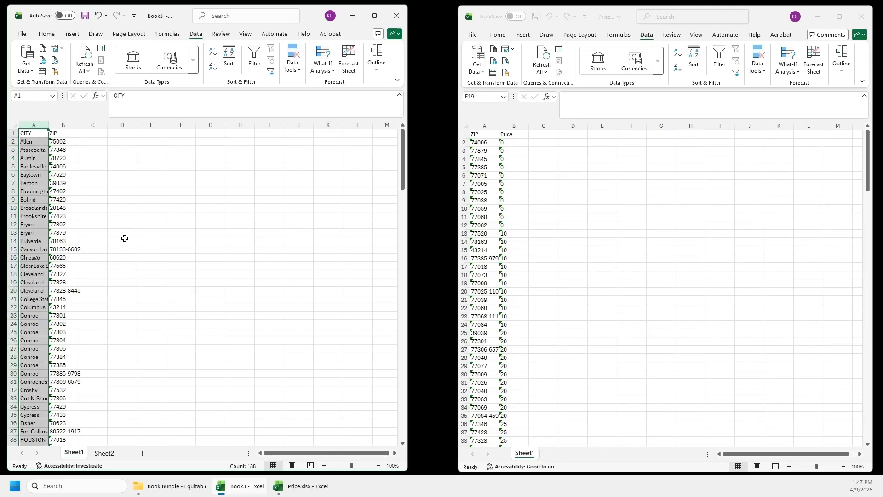
left_click(103, 189)
left_click(63, 124)
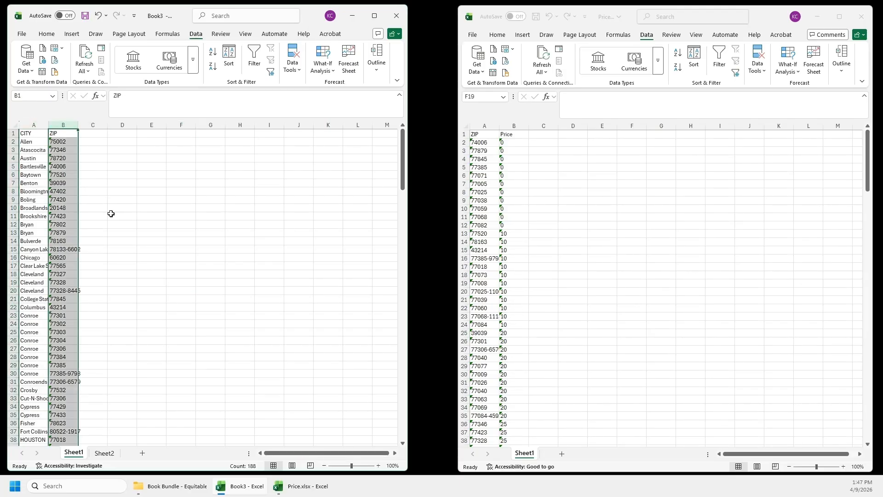
left_click(141, 280)
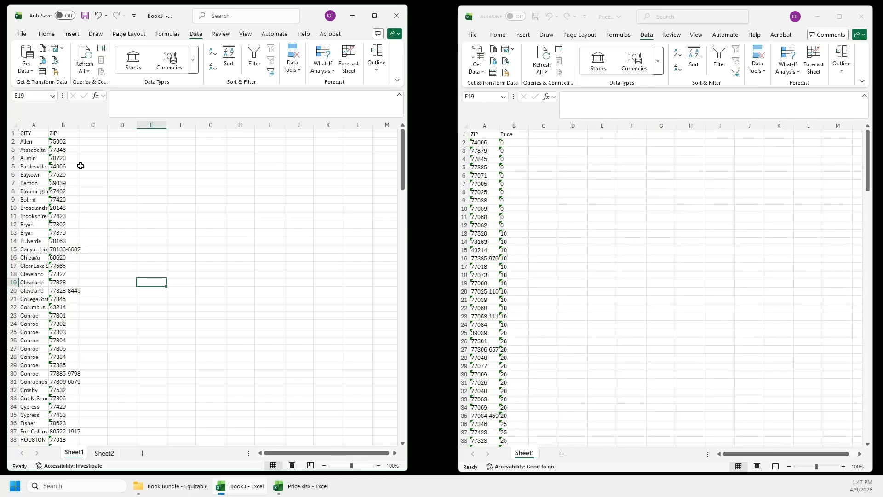
Step: Examine the STATE and ZIP columns on Sheet2 of Book3
left_click(104, 452)
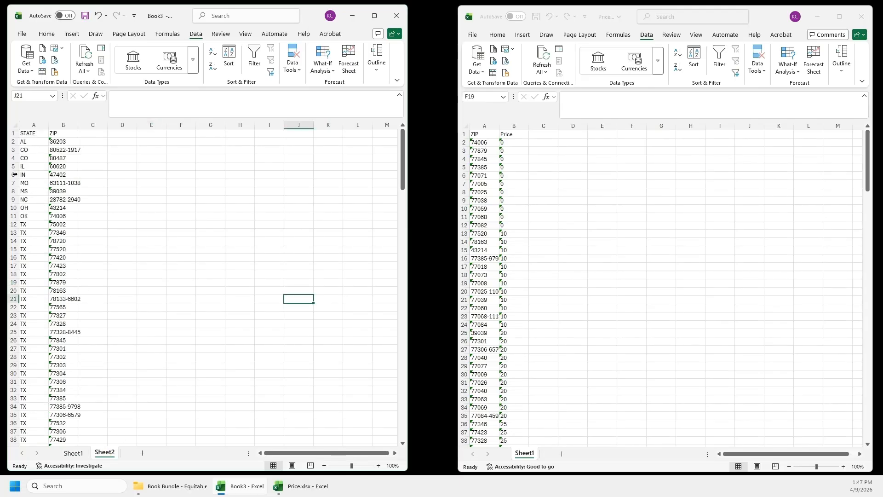
left_click(34, 125)
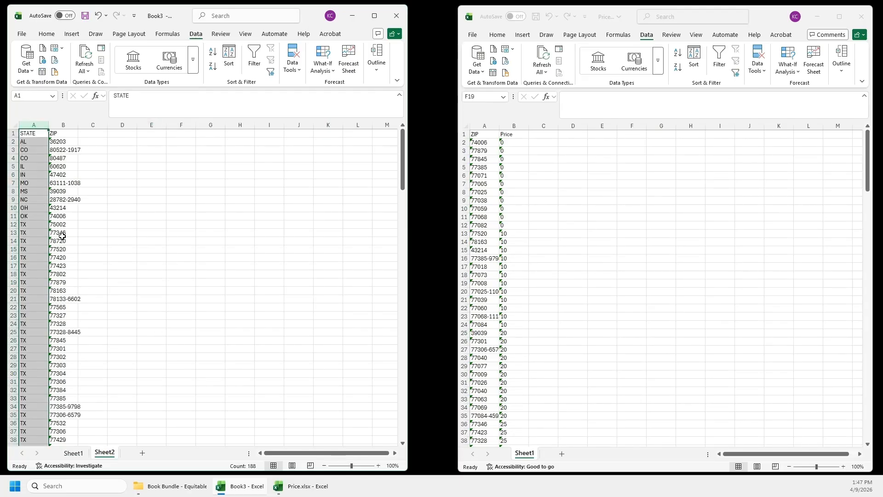
left_click(63, 125)
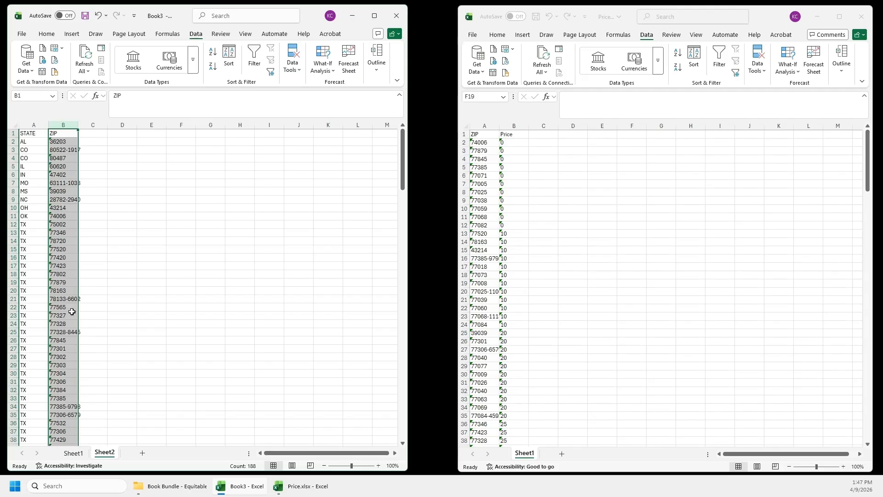
Step: Return to Sheet1 and view the Price workbook's ZIP and Price columns alongside it, ending back in Book3
left_click(73, 452)
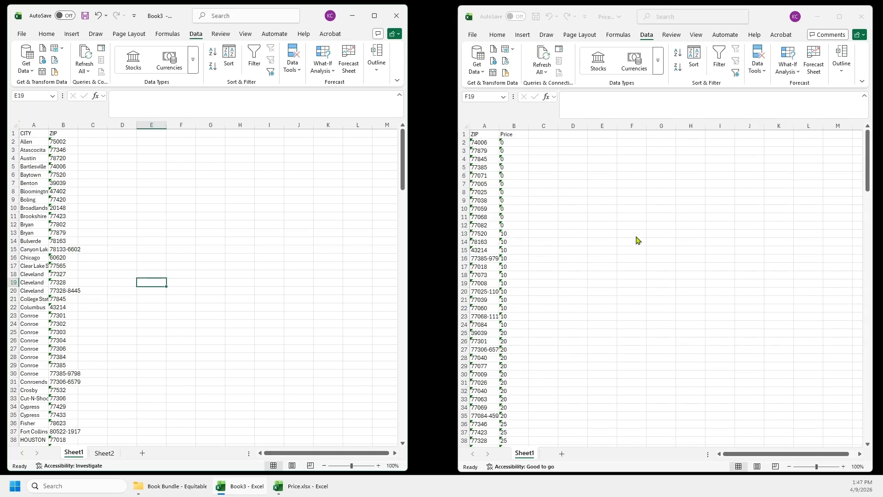
key("alt+Tab")
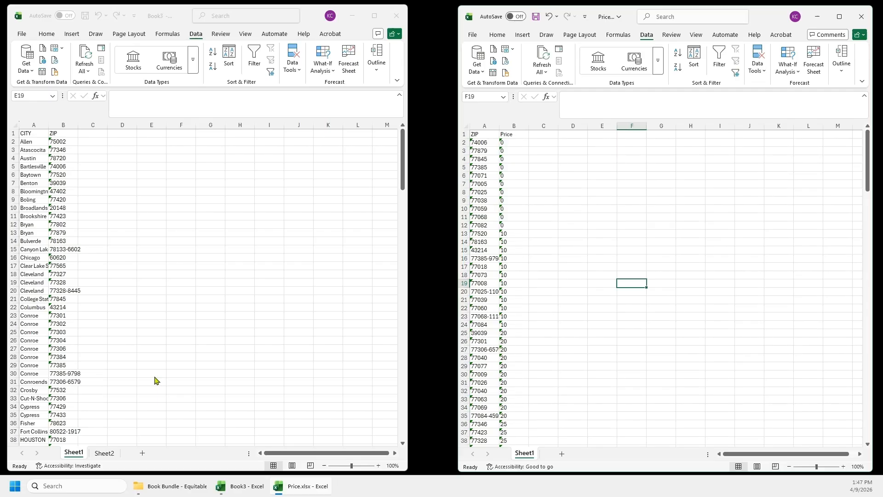
left_click(215, 282)
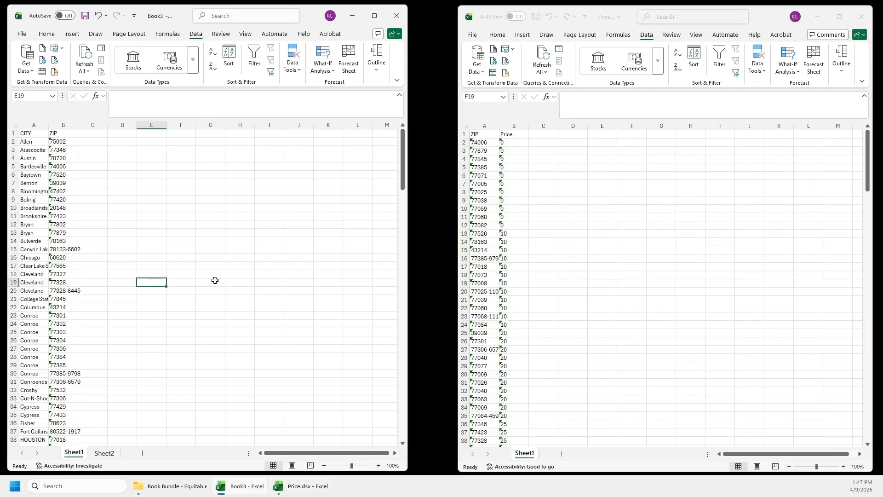
left_click(231, 223)
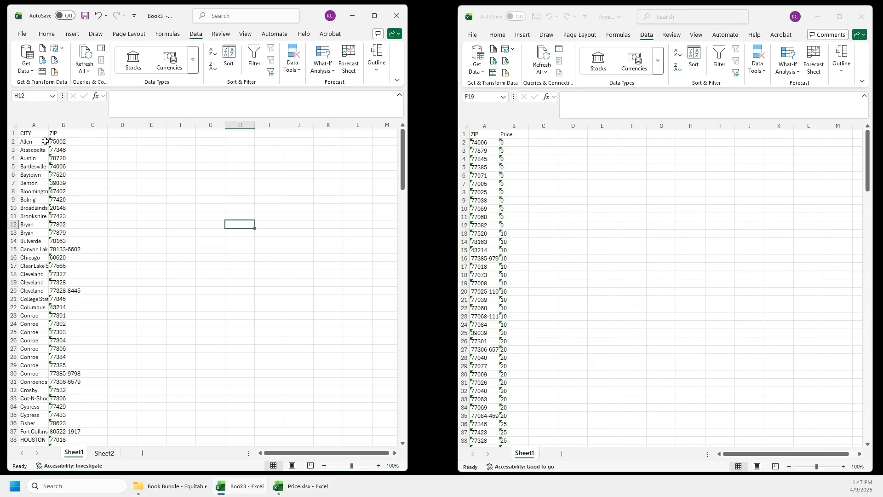
Step: Copy the ZIP code for Allen from cell B2 of Sheet1
left_click(25, 141)
left_click(70, 143)
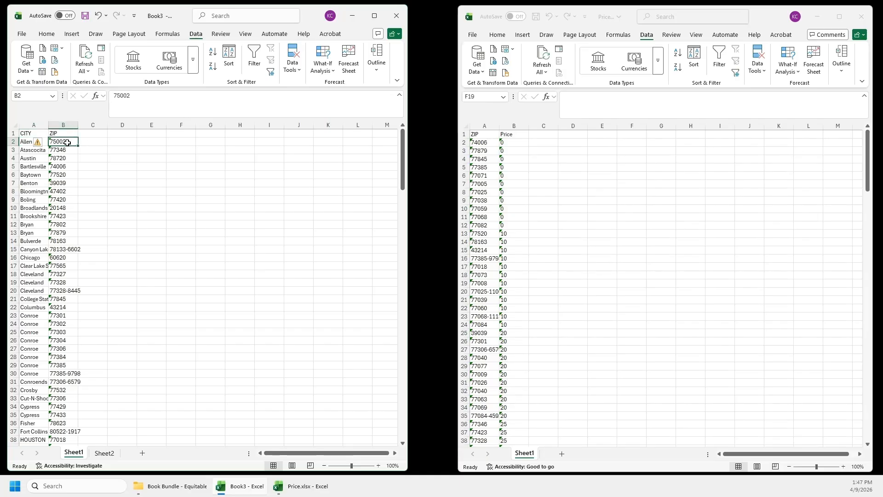
key("ctrl+c")
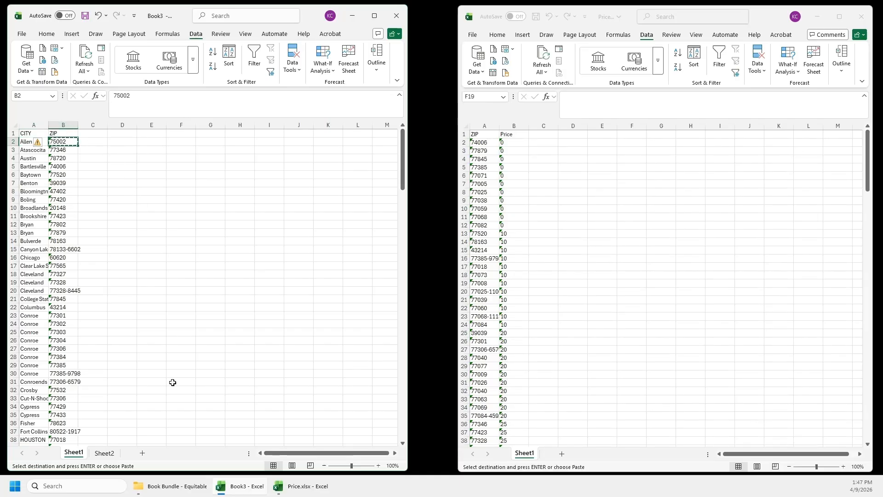
Step: Maximize Book3 and search all of Sheet2 for ZIP 75002, then select the matching state cell and close the search
left_click(106, 453)
left_click(174, 240)
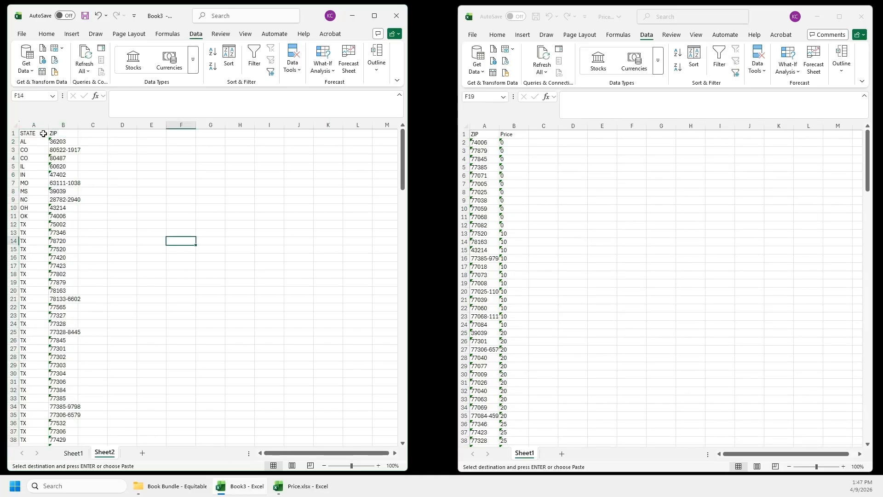
left_click_drag(22, 133, 52, 132)
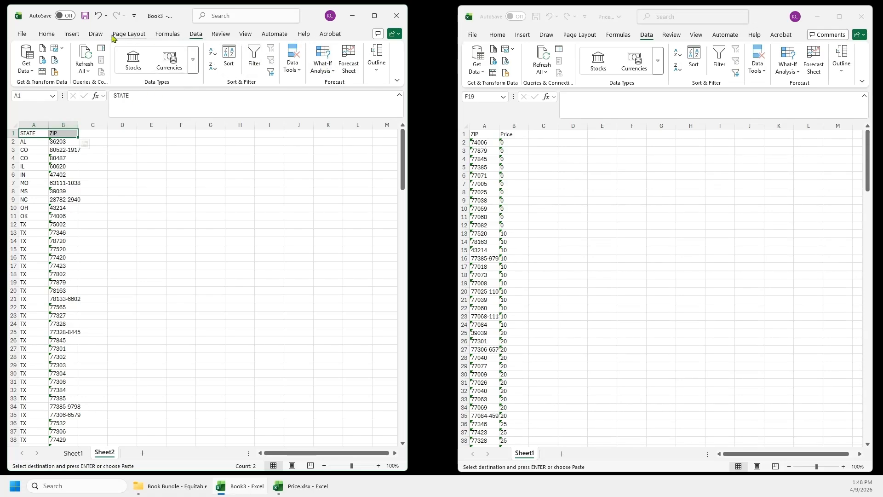
left_click(46, 33)
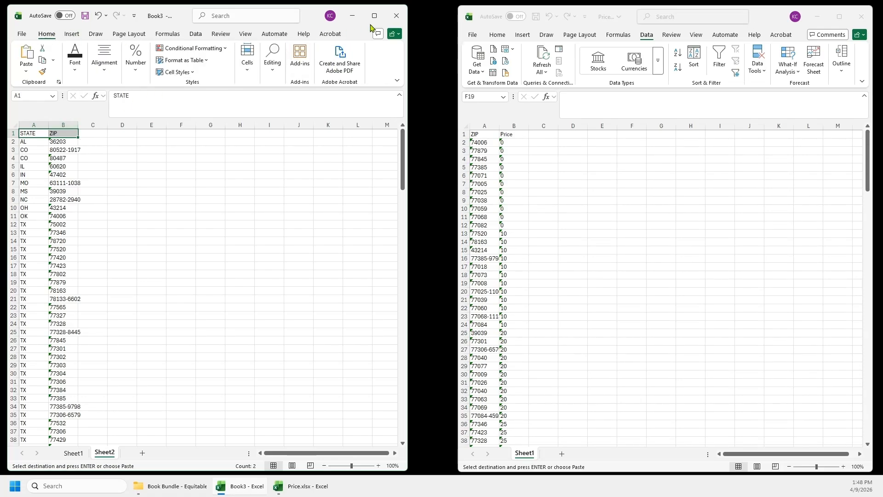
left_click(374, 16)
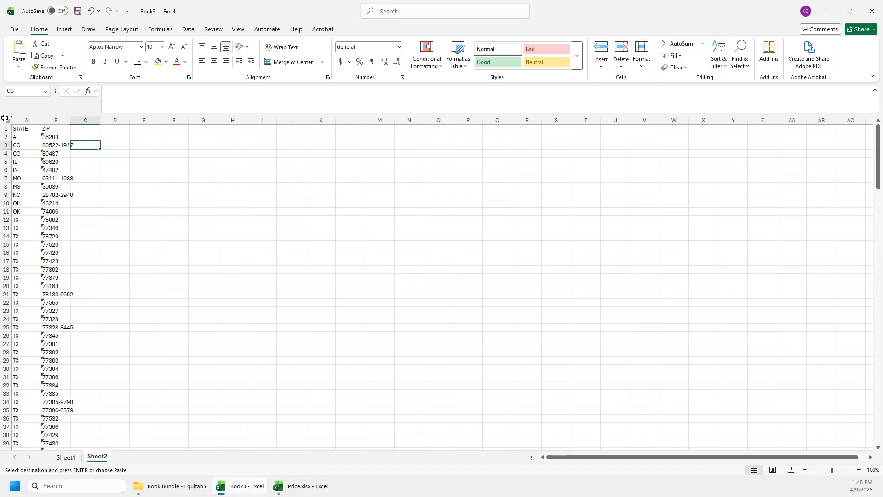
left_click(6, 119)
left_click(744, 68)
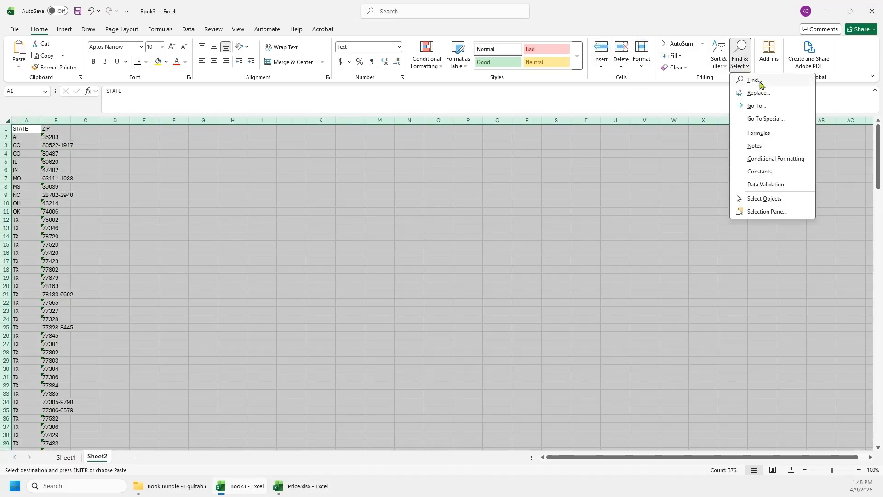
left_click(754, 93)
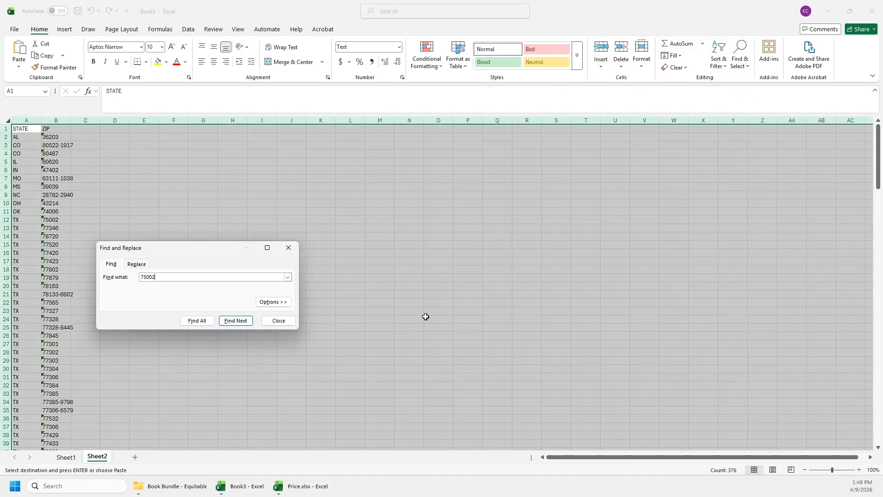
left_click(249, 321)
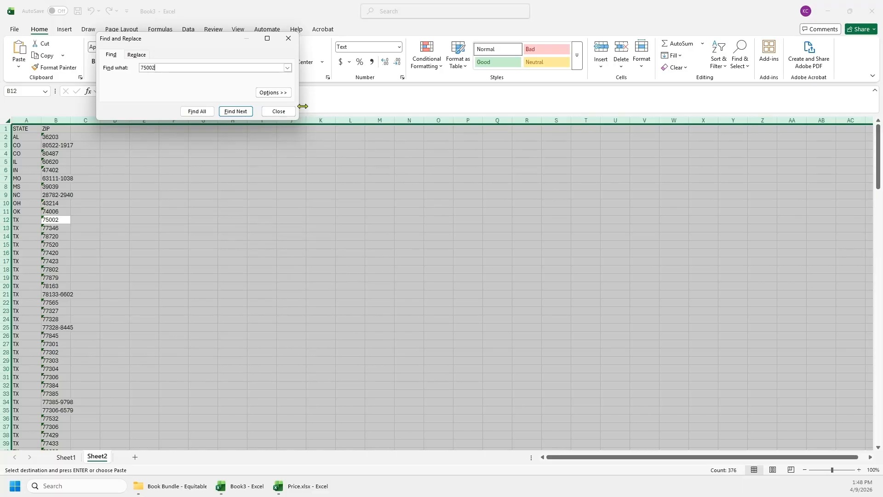
left_click(29, 220)
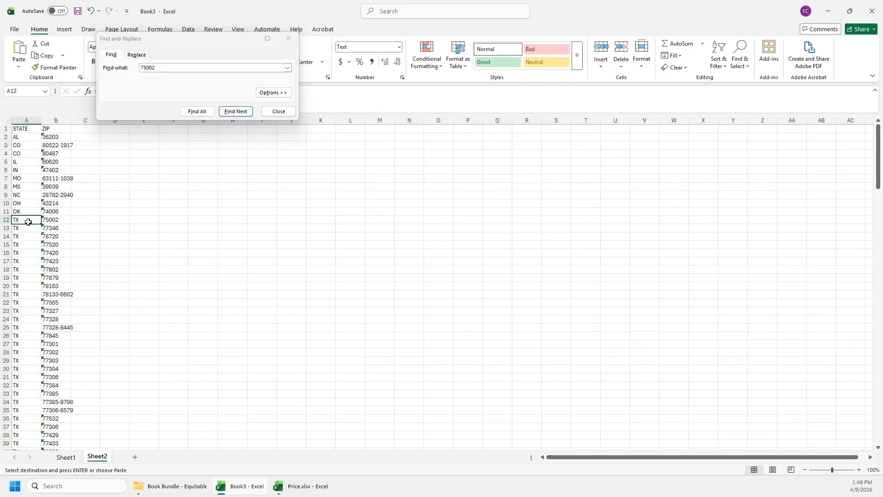
left_click(278, 111)
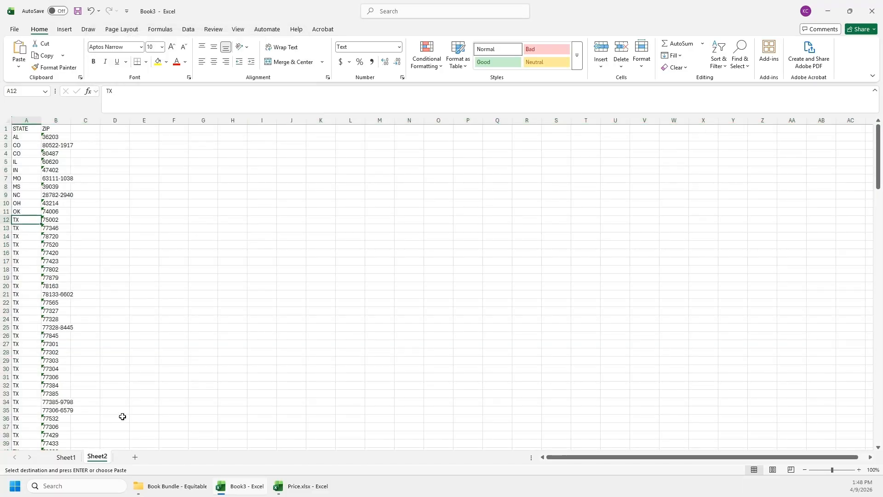
Step: Add a State header in C1 of Sheet1 and enter TX in C2 for Allen
left_click(66, 457)
left_click(84, 136)
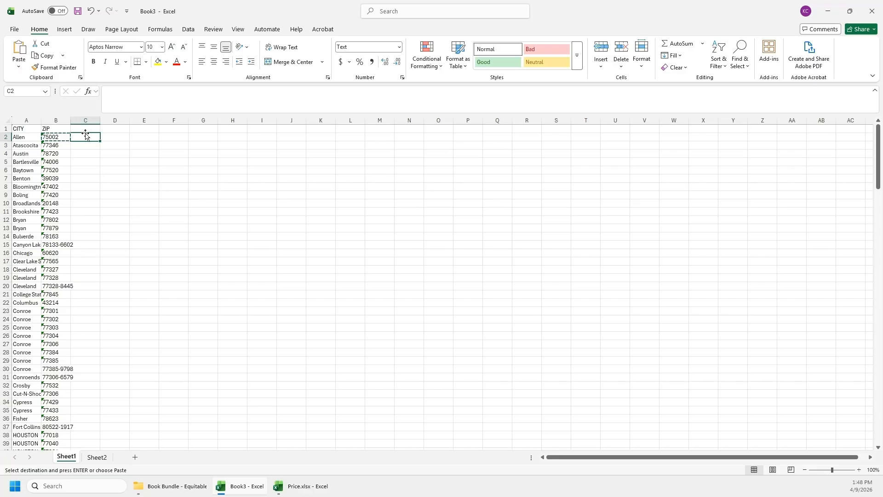
left_click(84, 129)
type("State")
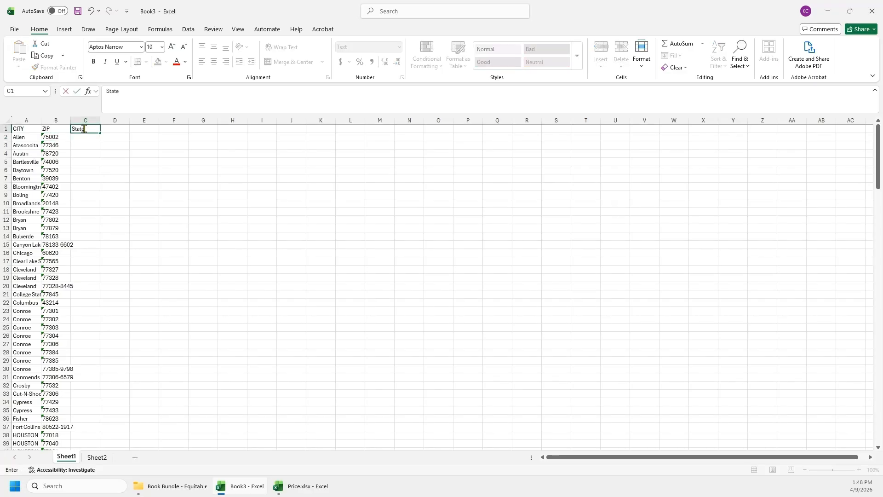
key("Return")
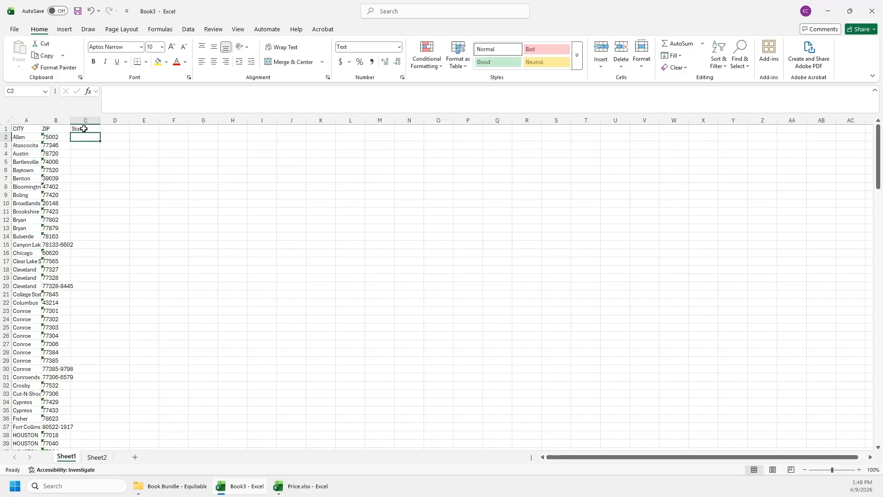
type("TX")
left_click(177, 185)
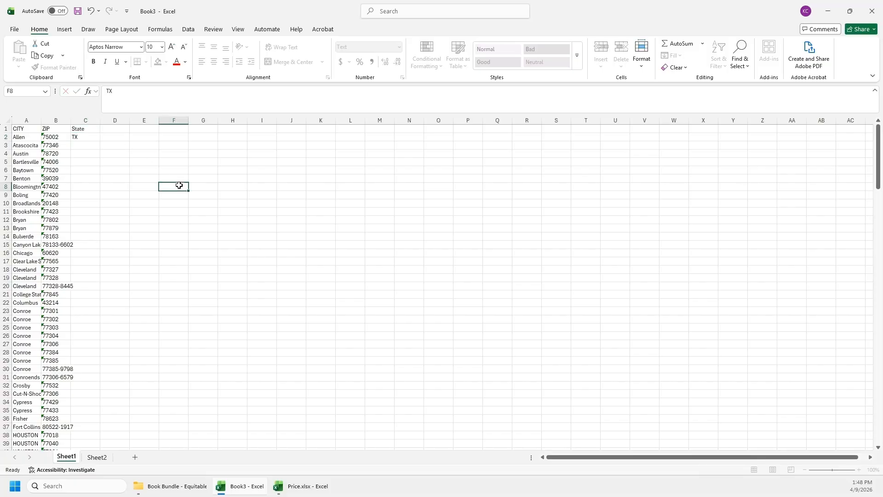
Step: Restore Book3's window size, switch to the maximized Price workbook, search for ZIP 75002 and select the price beside it
left_click(850, 11)
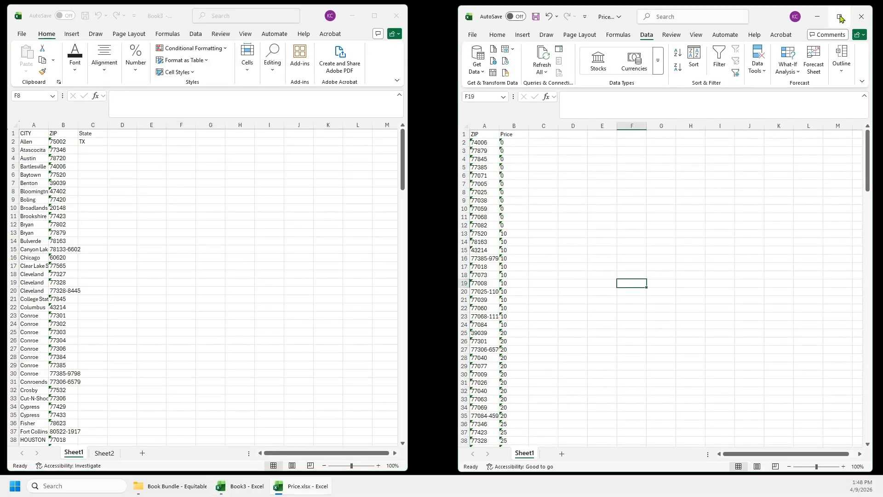
left_click(839, 16)
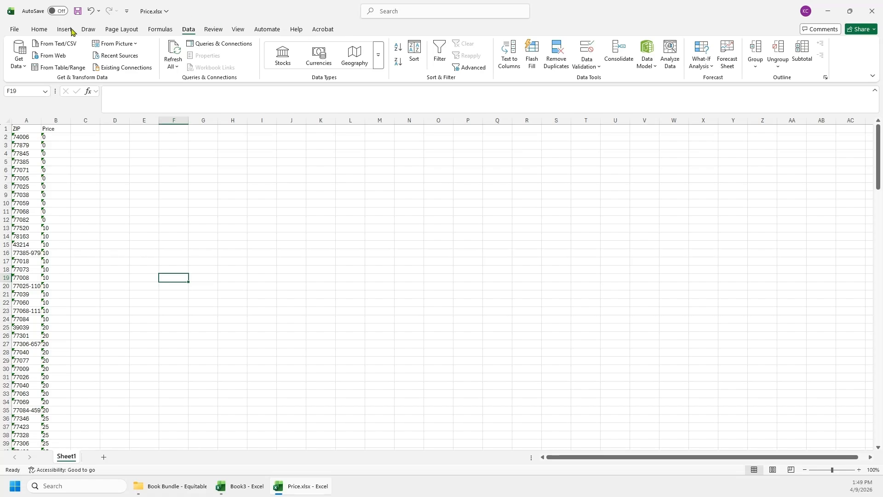
left_click(39, 29)
left_click(740, 53)
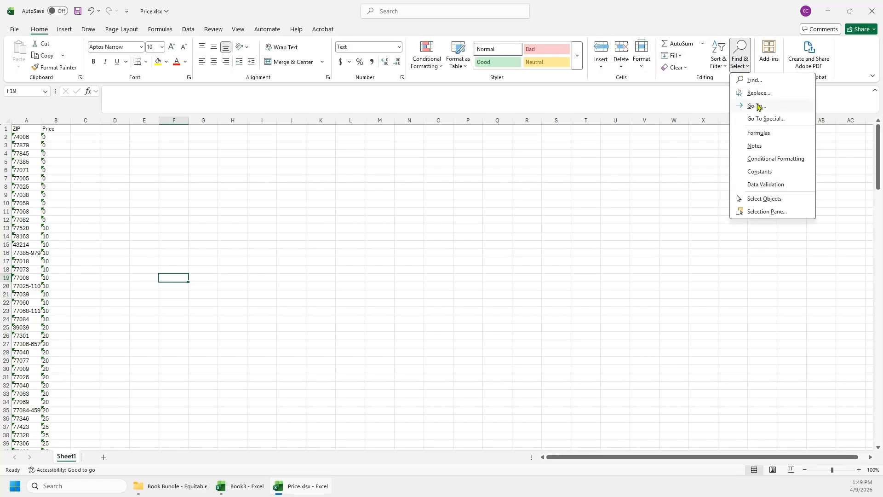
left_click(756, 80)
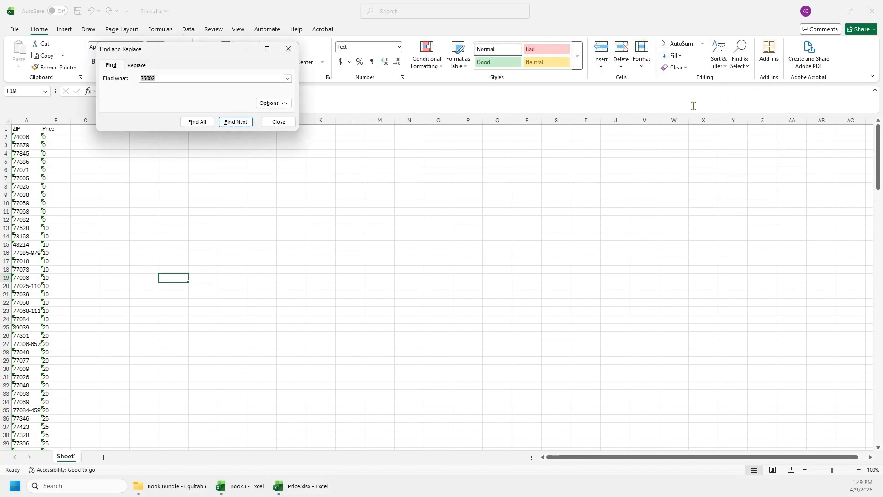
left_click(236, 122)
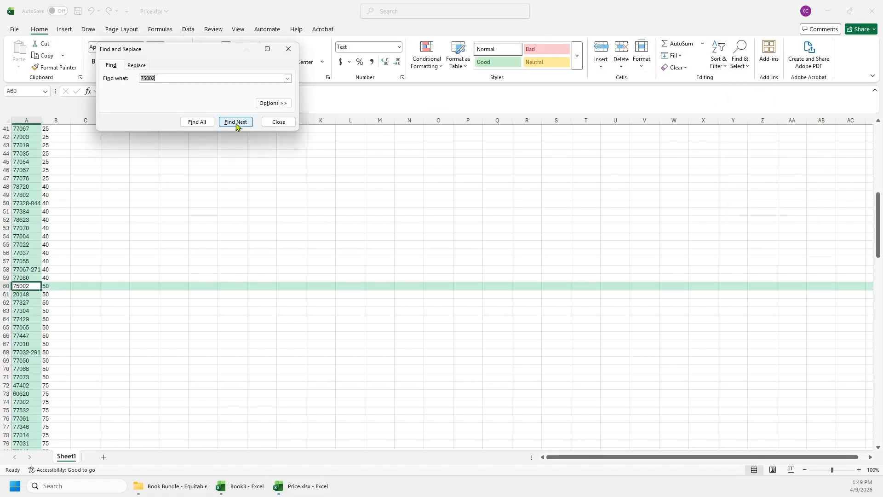
left_click(41, 286)
Step: Restore the Price workbook's window size, return to Book3 and close the search
left_click(850, 11)
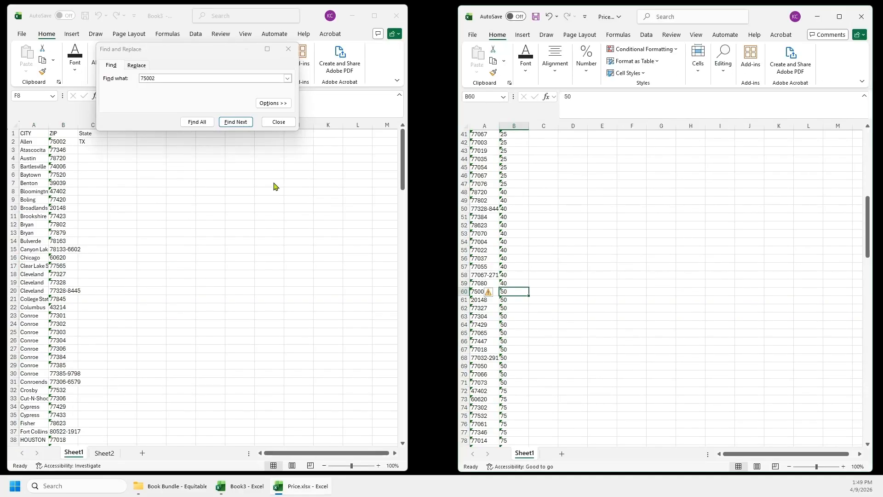
left_click(168, 165)
left_click(279, 122)
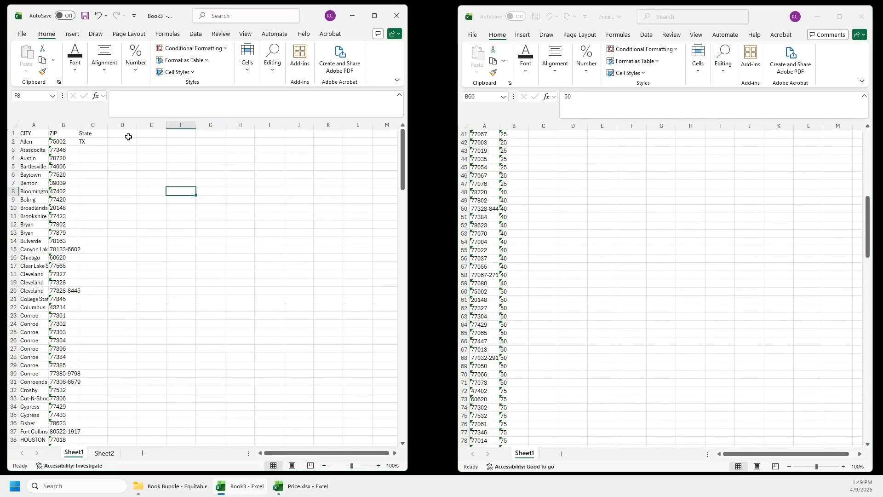
Step: Add a Price header in D1 of Sheet1 and enter 50 in D2 for Allen
left_click(122, 134)
type("Pr")
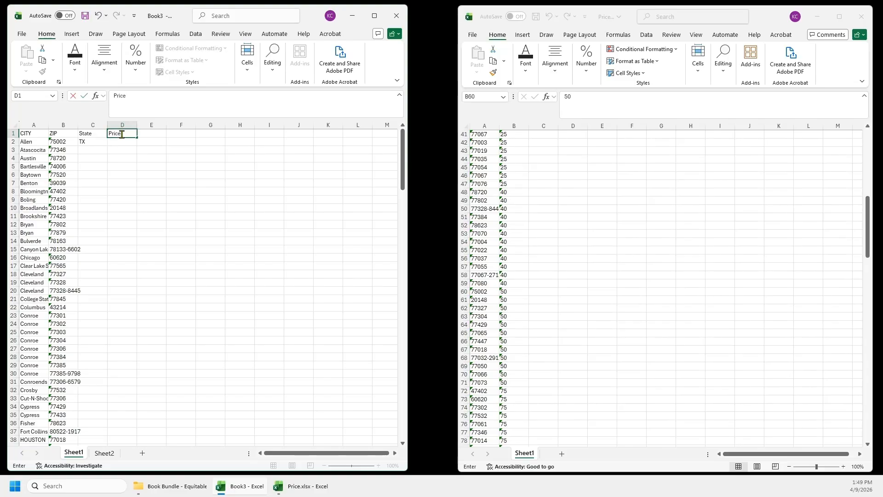
type("ice")
key("Return")
type("50")
left_click(191, 157)
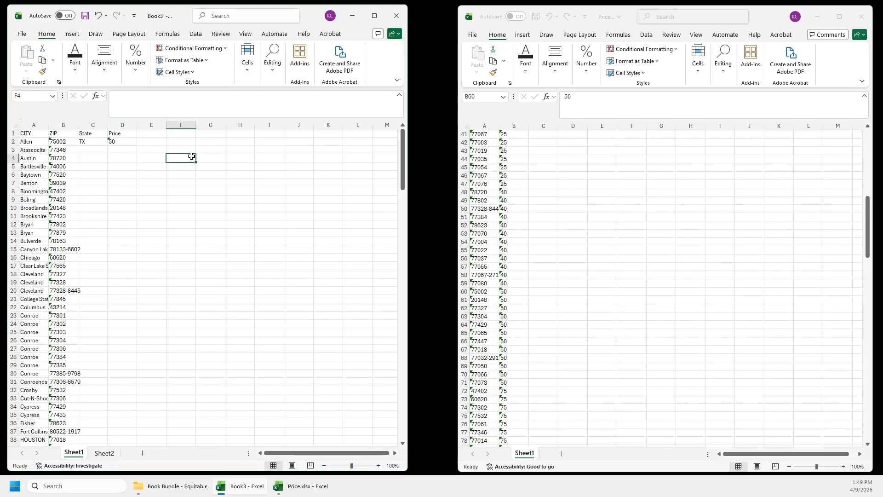
Step: Look through the full list of cities and ZIP codes in Sheet1 of Book3
scroll(112, 177, "down", 13)
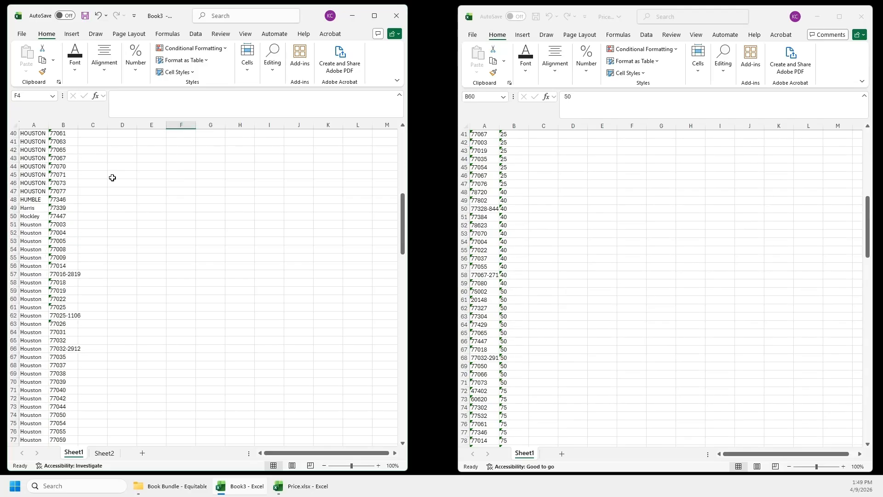
scroll(112, 177, "down", 20)
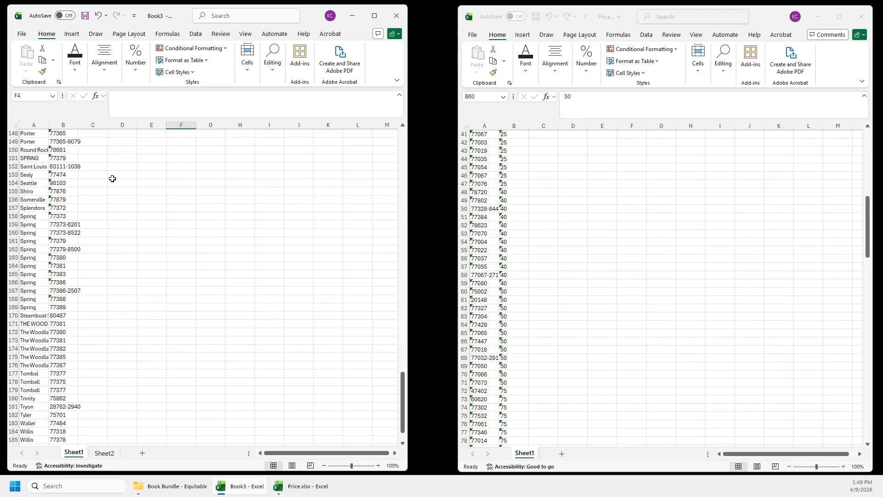
scroll(112, 179, "down", 4)
scroll(109, 178, "up", 10)
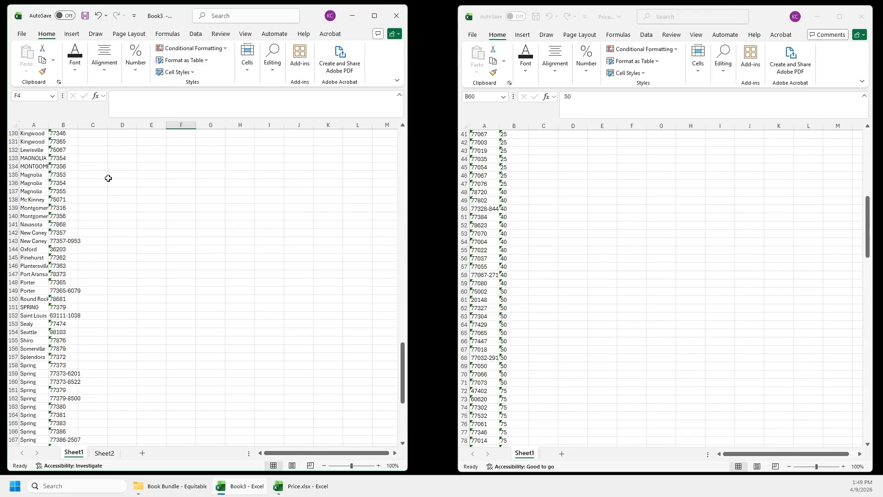
scroll(108, 178, "up", 20)
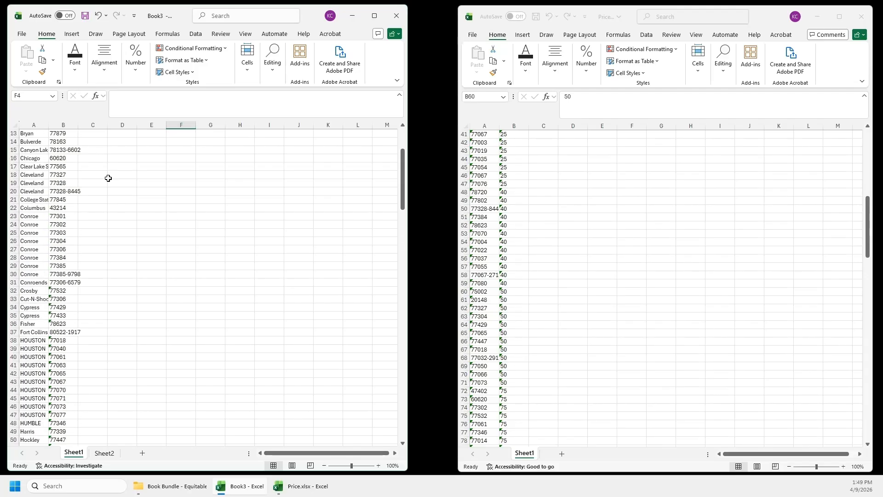
scroll(108, 178, "up", 4)
left_click(134, 152)
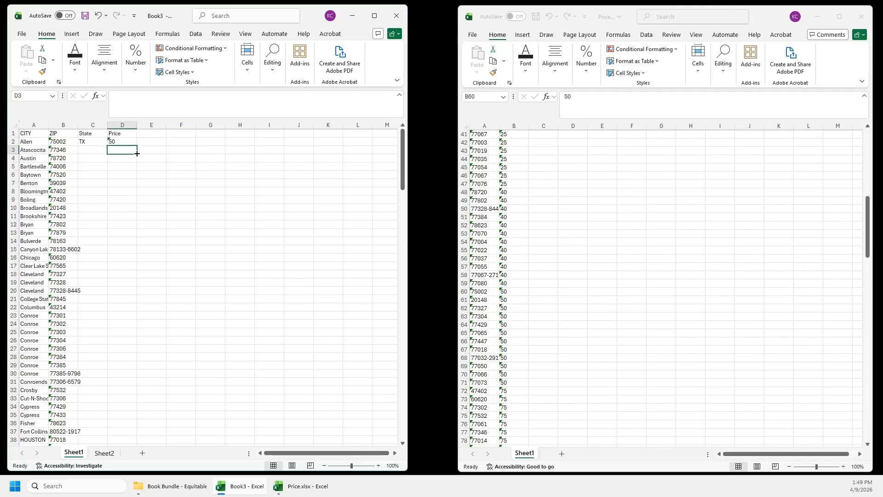
Step: Clear the manually entered state and price for Allen from C2 and D2
left_click(90, 142)
key("BackSpace")
left_click(120, 141)
key("BackSpace")
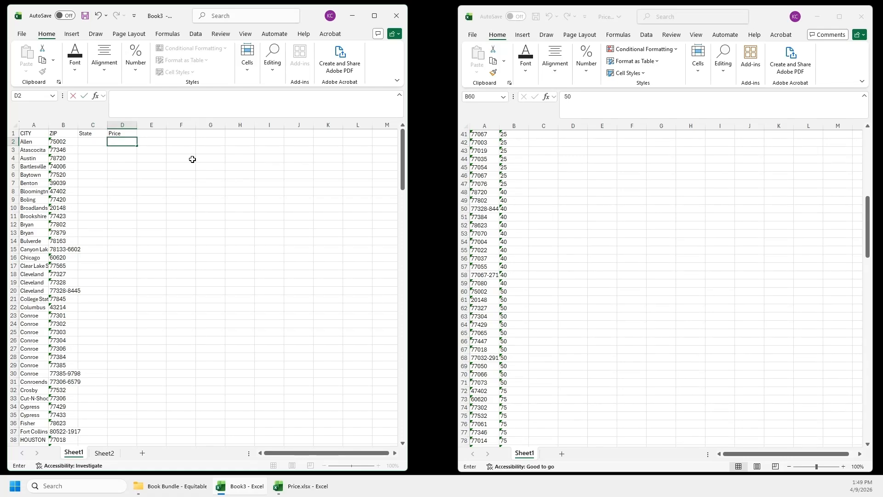
key("Tab")
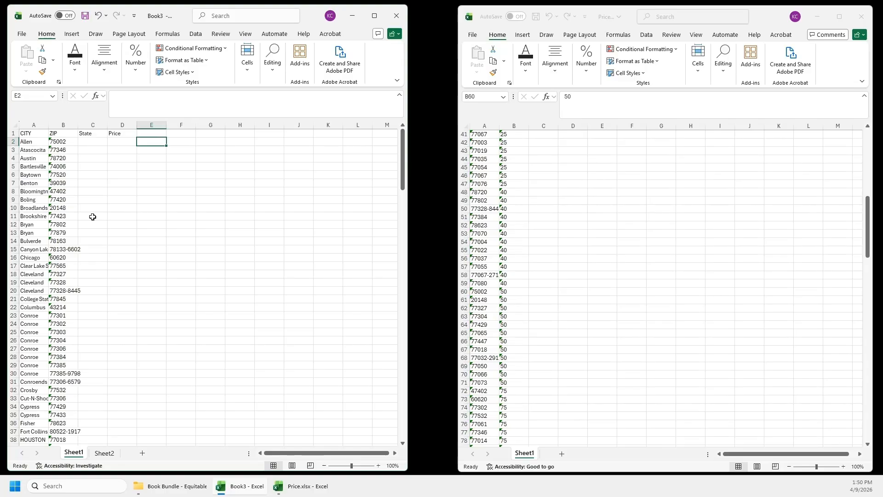
Step: Examine the ZIP columns in Sheet1 and Sheet2 of Book3 and in the Price workbook as the shared lookup field
left_click(201, 225)
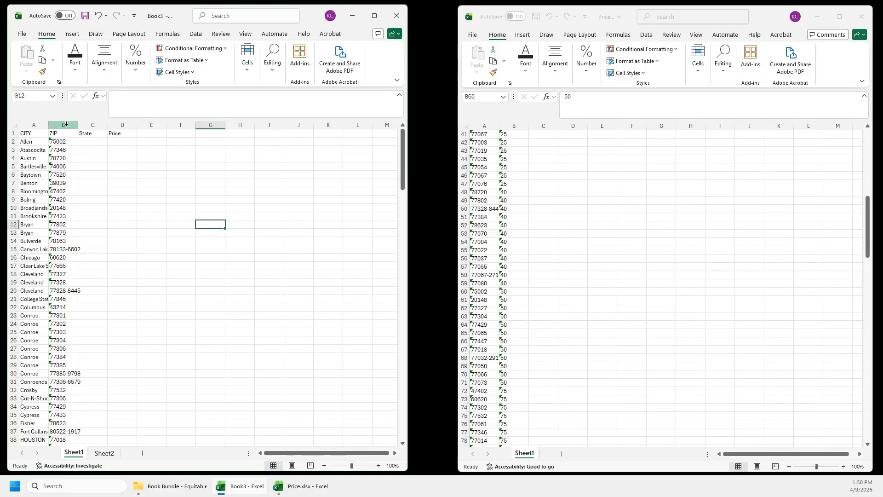
left_click(66, 124)
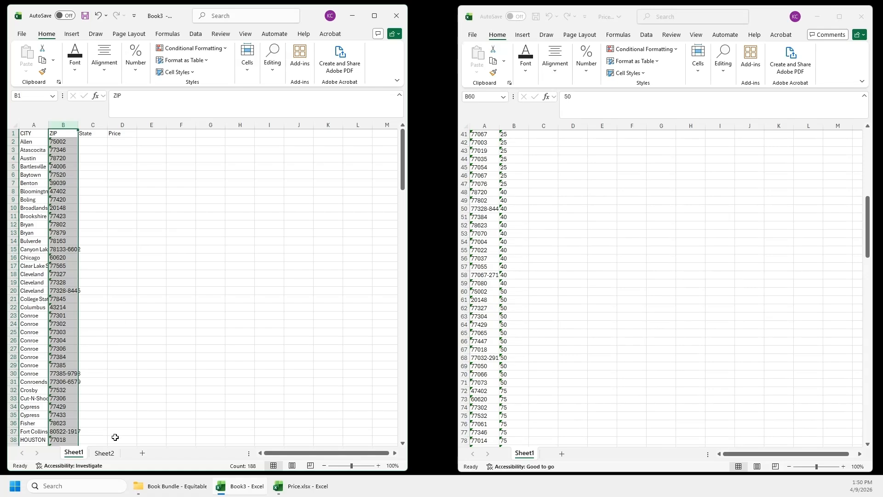
left_click(105, 453)
left_click(63, 124)
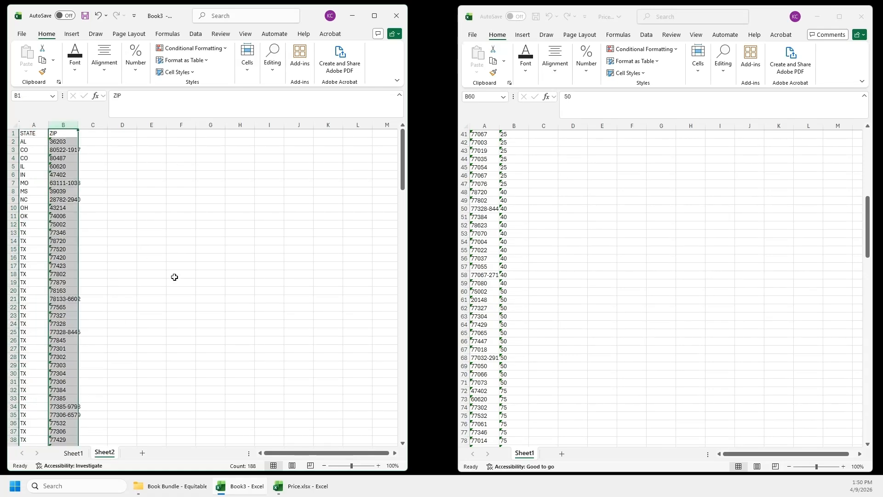
left_click(185, 256)
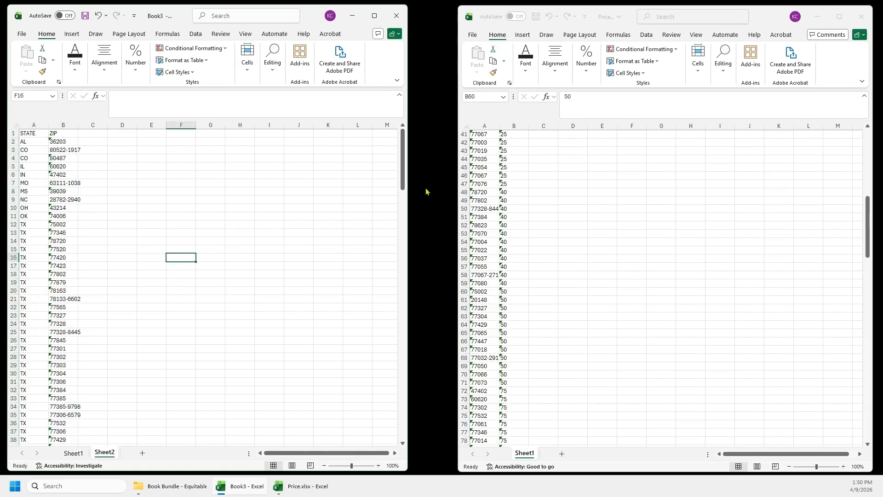
left_click(484, 124)
left_click(484, 124)
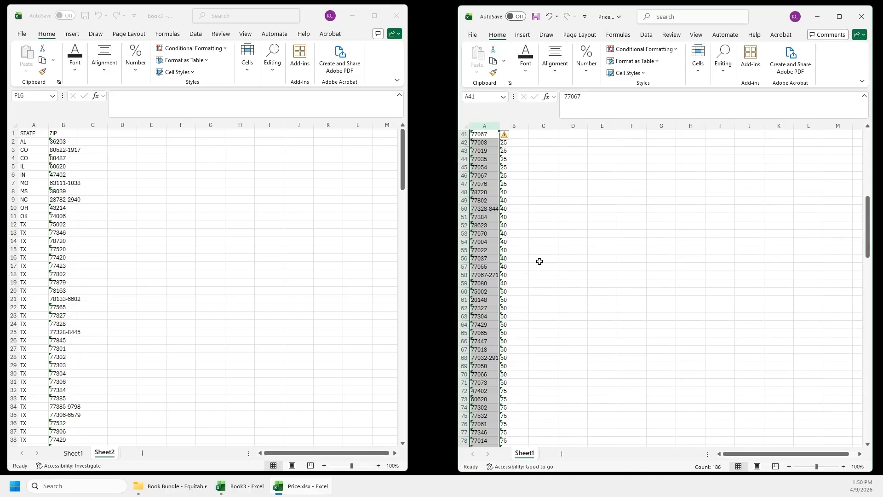
left_click(232, 272)
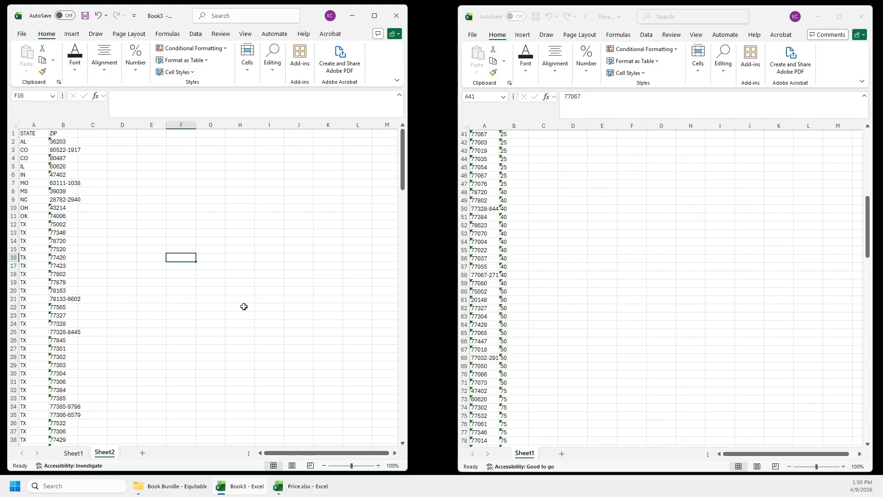
Step: Compare Sheet1 with Sheet2 of Book3 and examine where the ZIP codes sit relative to the states in Sheet2
left_click(75, 453)
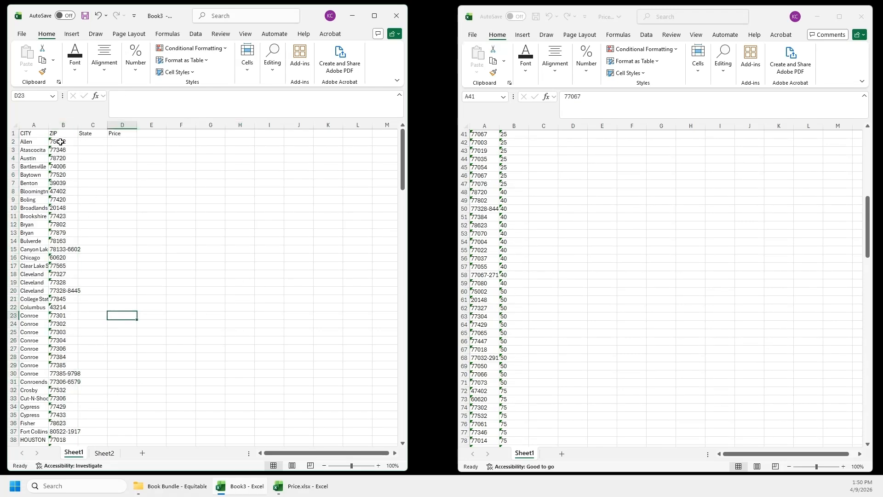
left_click(104, 454)
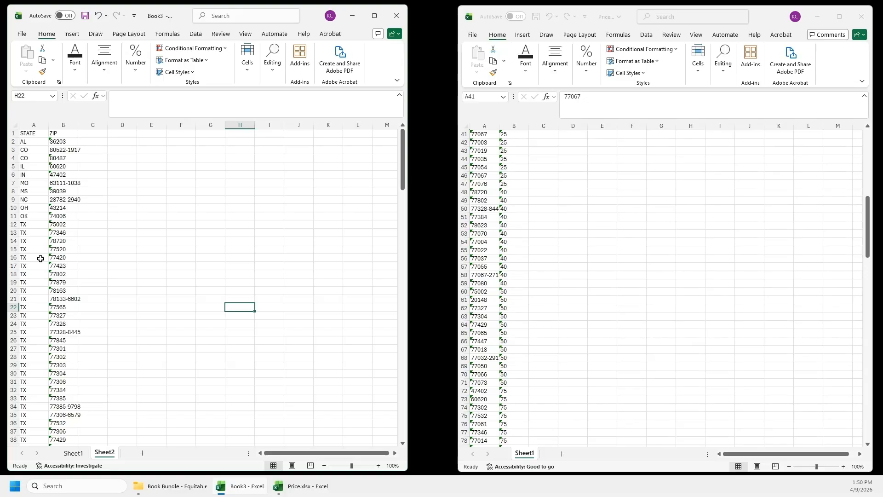
left_click(59, 141)
left_click(63, 177)
left_click(61, 199)
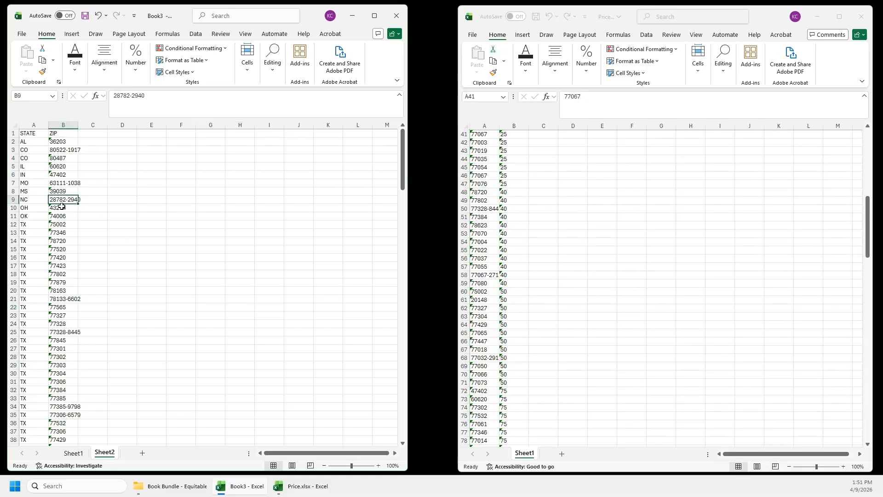
left_click(60, 214)
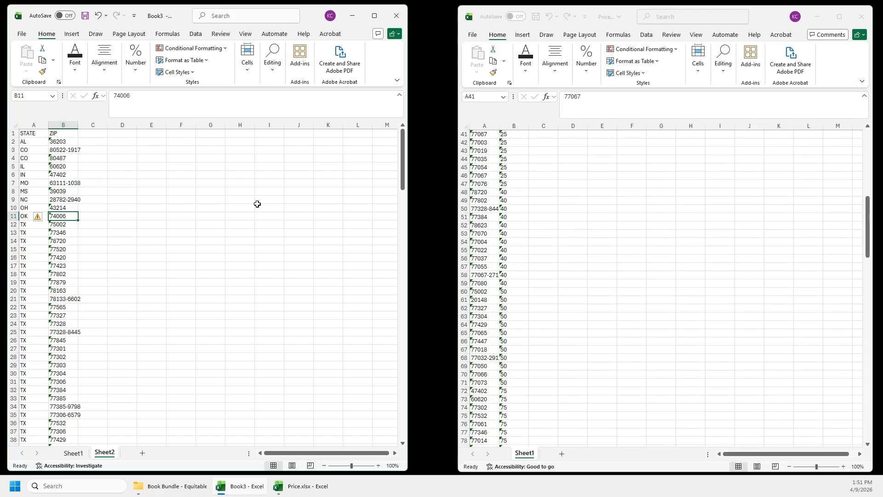
Step: Move the STATE column of Sheet2 to after the ZIP column by cutting it and inserting the cut cells
left_click(106, 150)
right_click(38, 123)
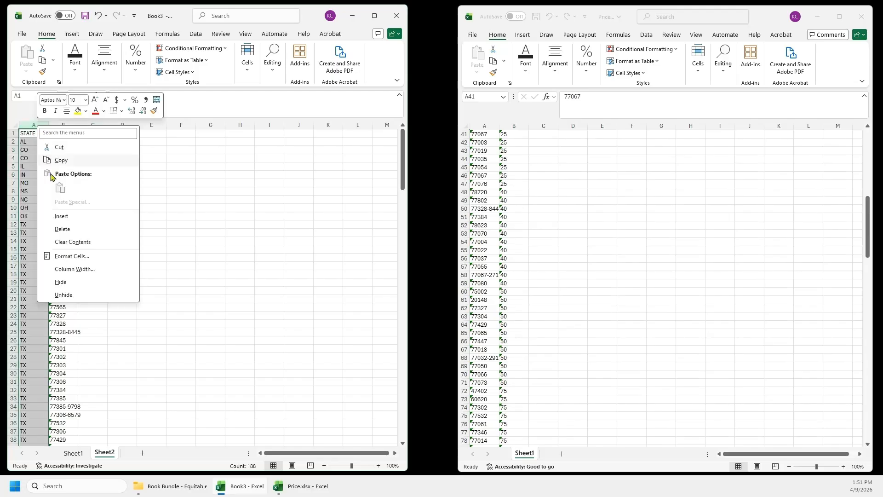
left_click(62, 148)
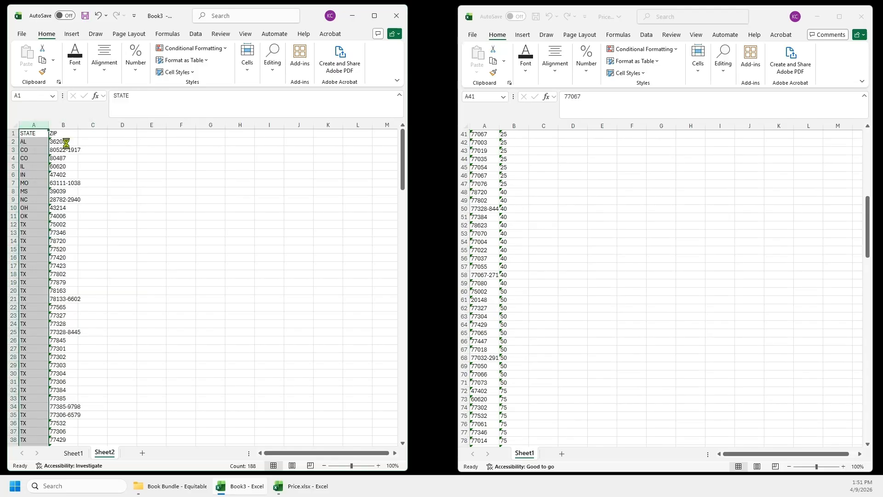
right_click(94, 124)
left_click(128, 216)
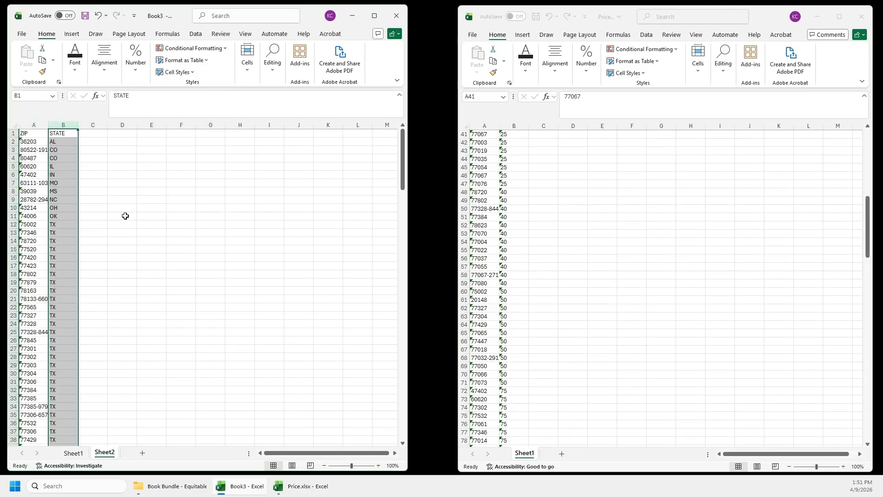
left_click(124, 215)
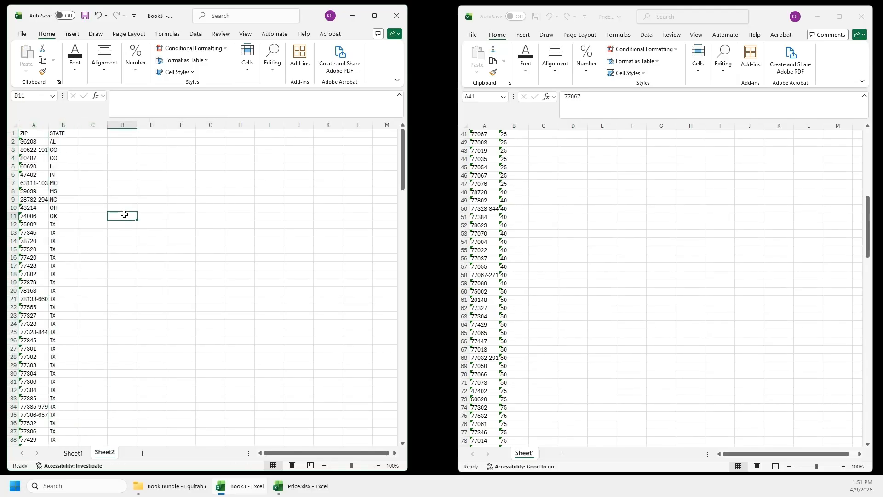
Step: Check several ZIP codes in the first column of Sheet2
left_click(32, 149)
left_click(31, 158)
left_click(27, 176)
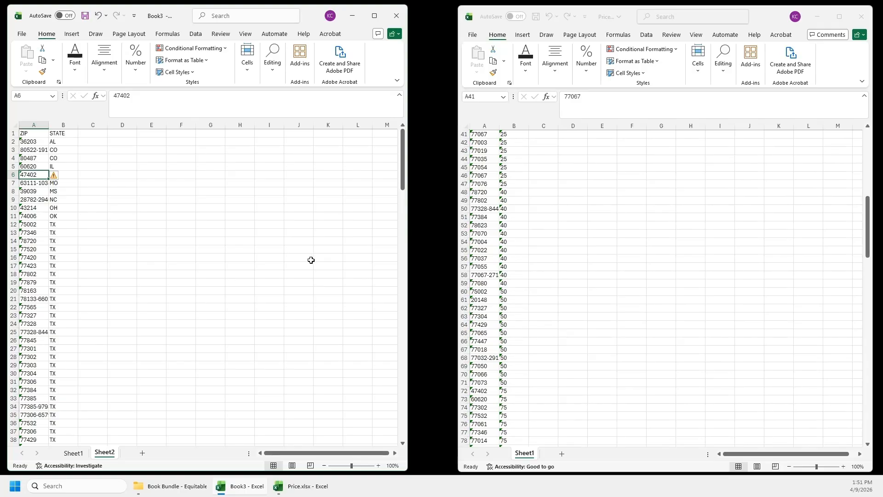
left_click(171, 201)
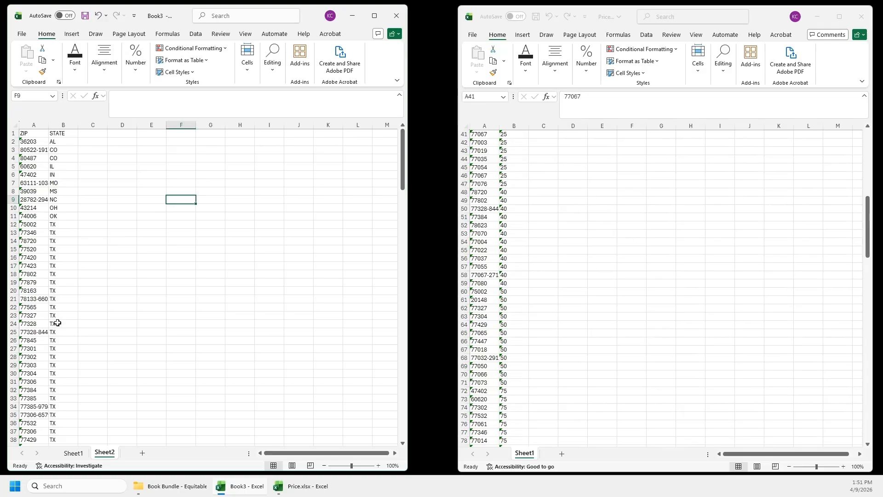
Step: Start a VLOOKUP formula in C2 of Sheet1 with B2 as the lookup value
left_click(73, 452)
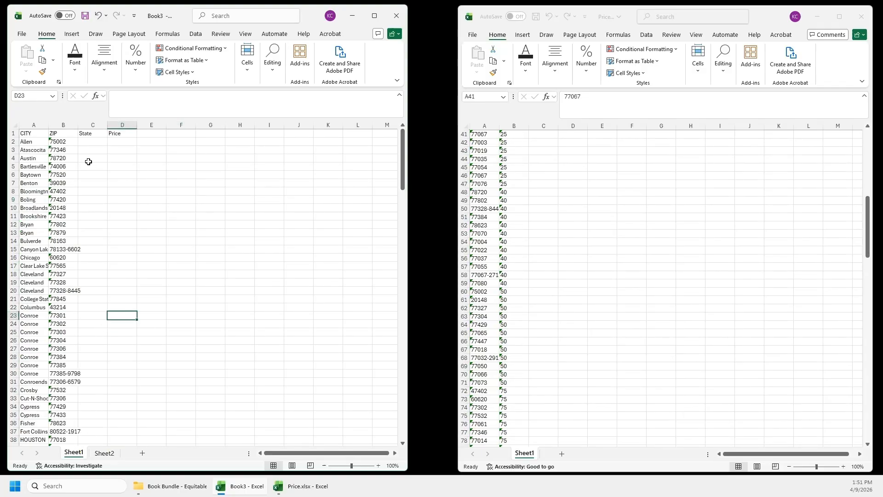
left_click(93, 142)
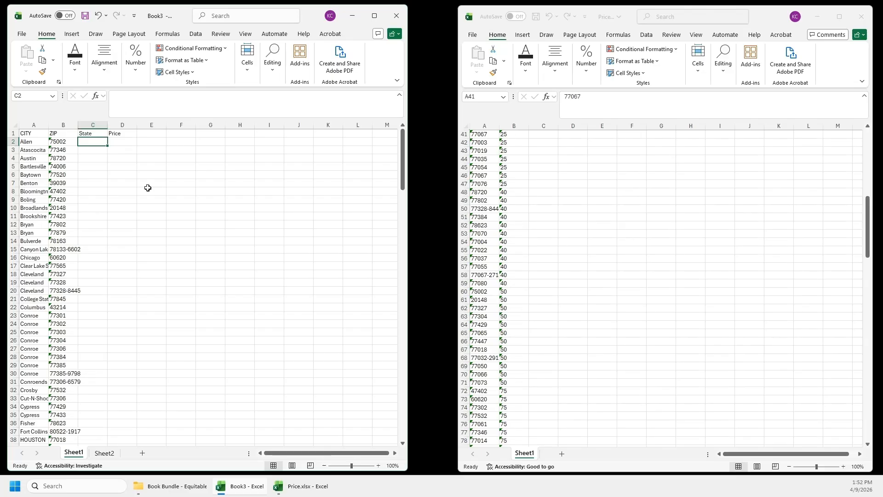
left_click(142, 102)
type("=VL")
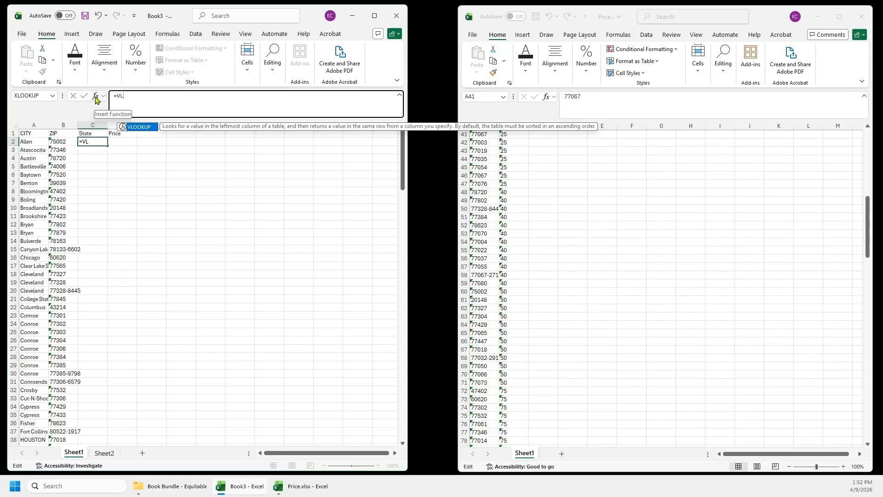
double_click(136, 127)
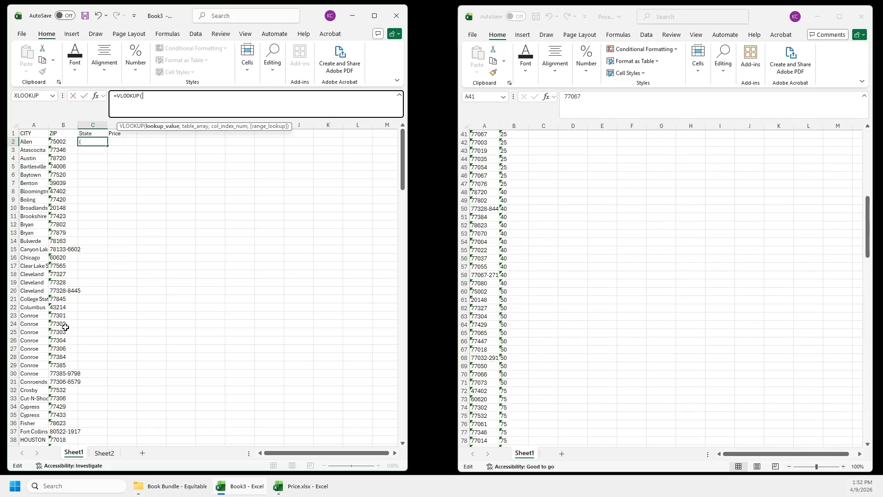
left_click(60, 142)
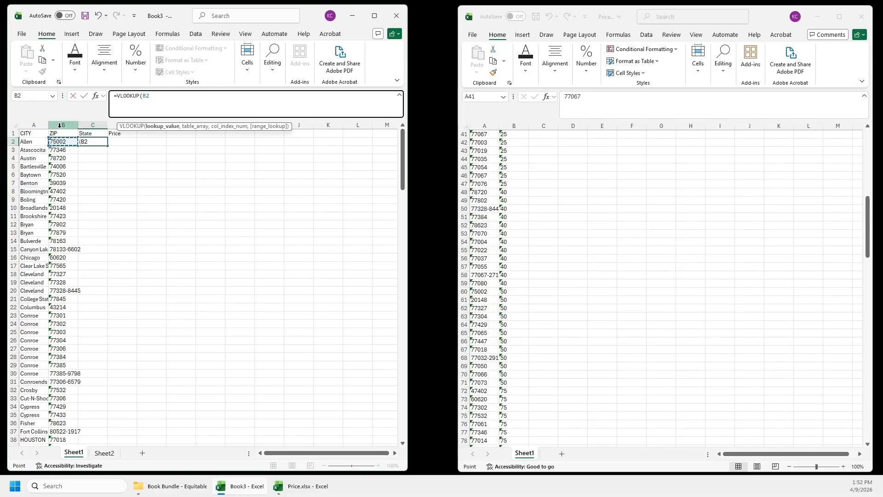
type(",")
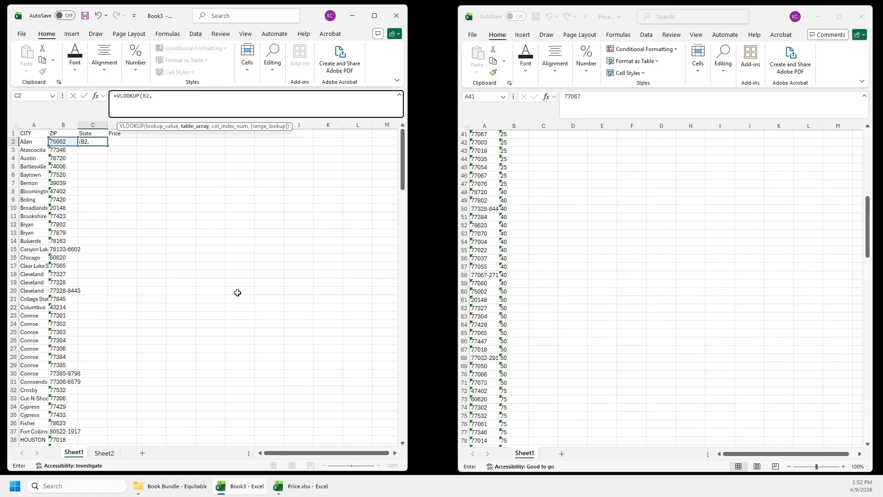
Step: Complete the VLOOKUP formula in C2 with columns A:B of Sheet2 as the table array, column index 2 and FALSE for an exact match
left_click(103, 454)
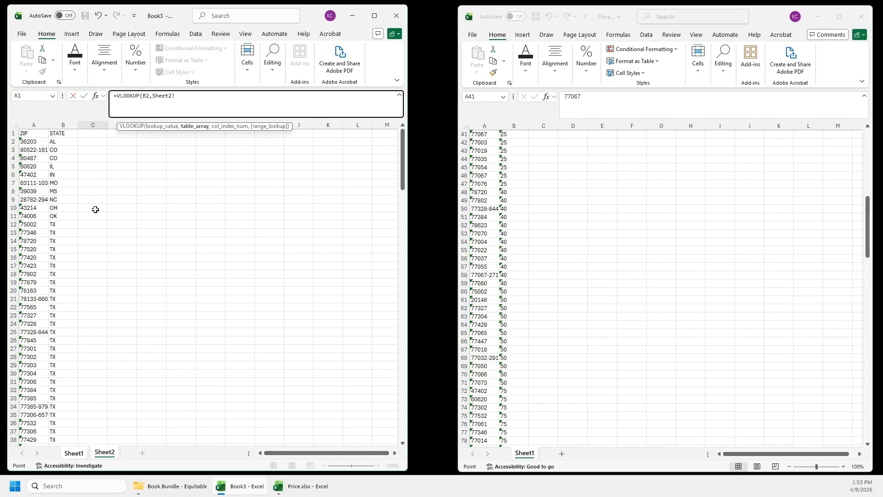
left_click(27, 122)
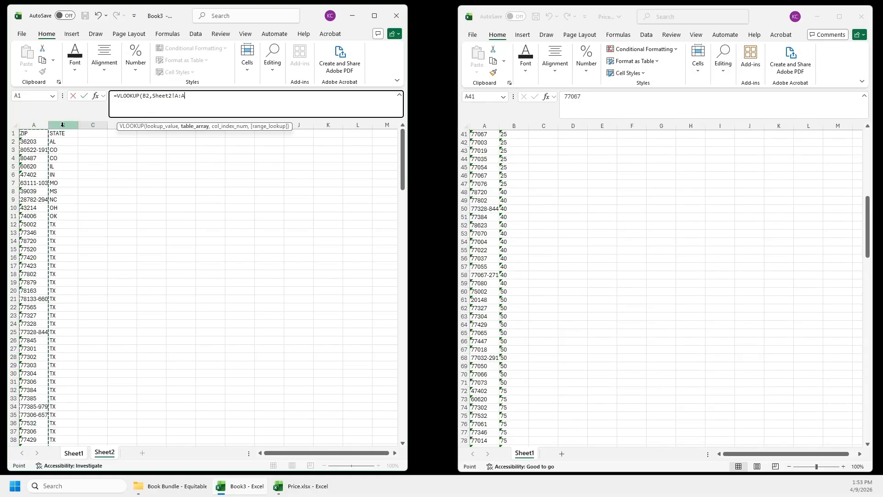
left_click(63, 125, "shift")
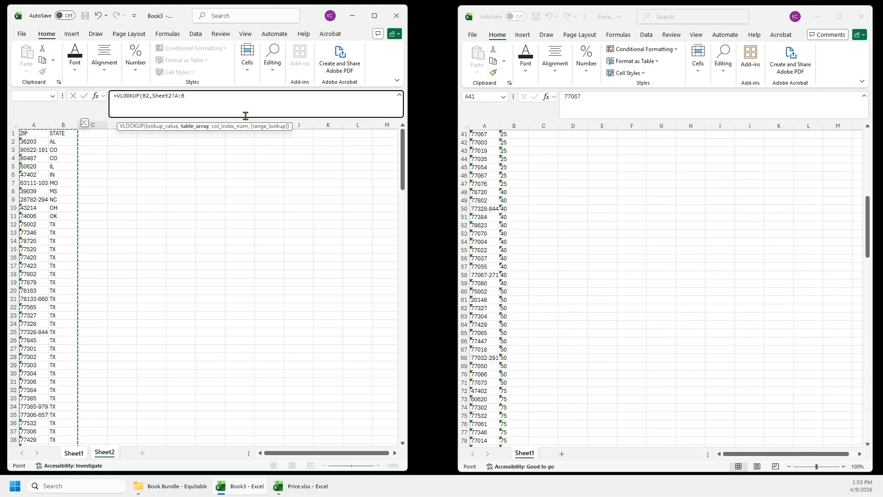
type(",2")
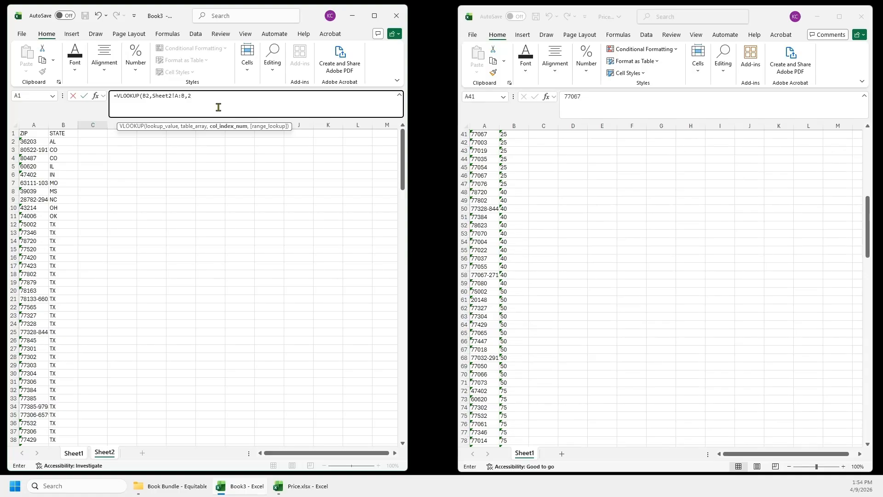
type(",")
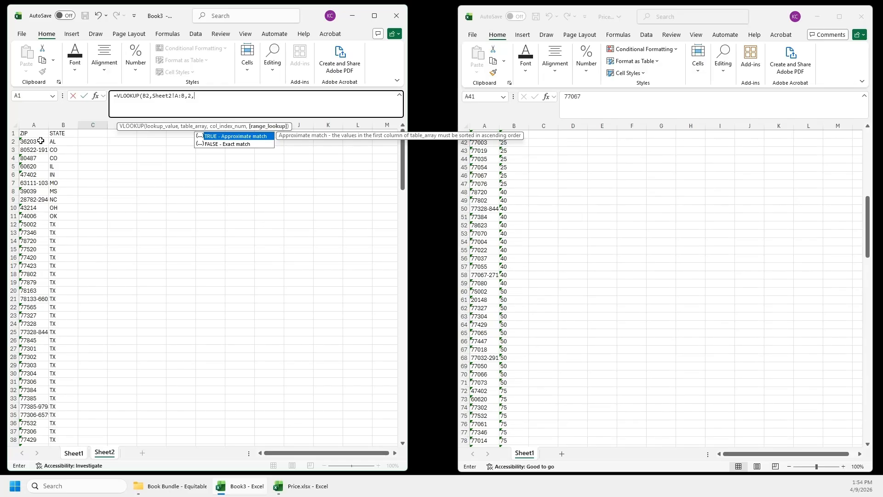
double_click(239, 144)
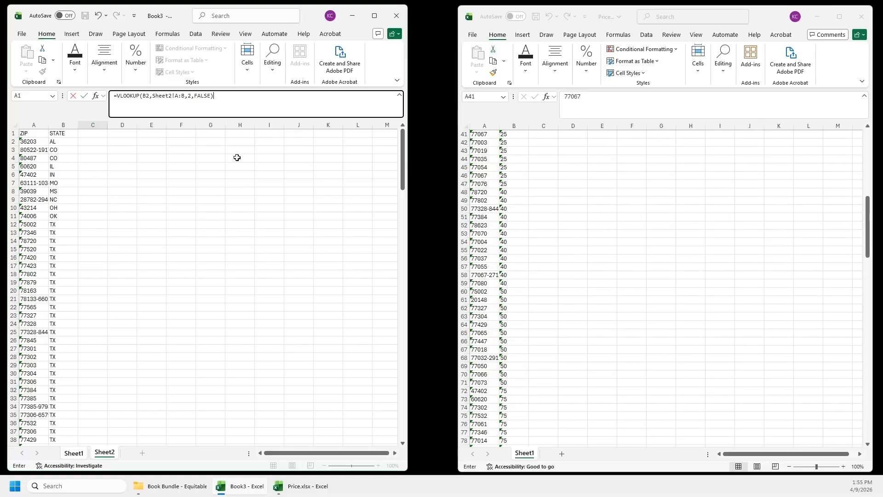
left_click(84, 97)
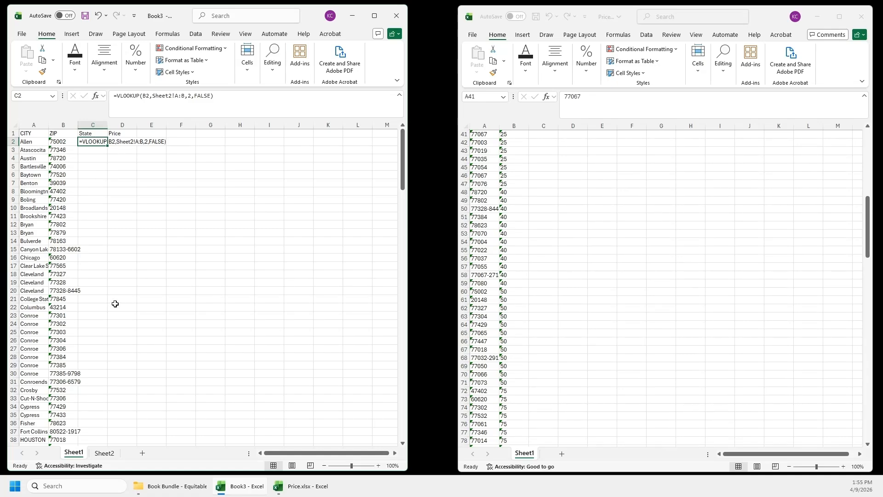
Step: Change the number format of Sheet1's State column to General and re-enter the formula in C2 so it calculates
left_click(374, 15)
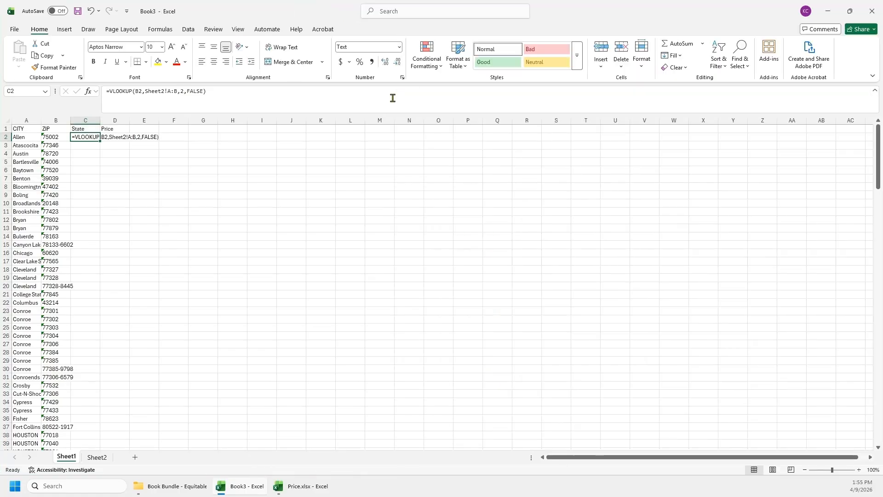
left_click(88, 119)
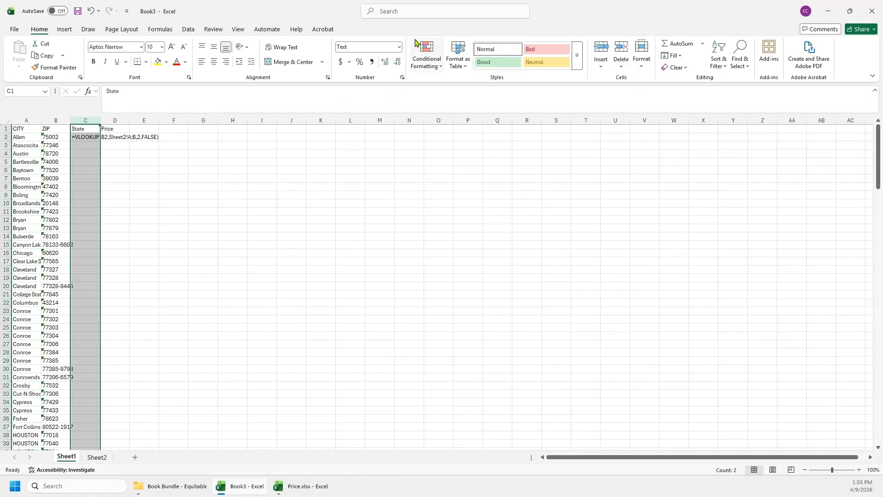
left_click(398, 47)
left_click(381, 67)
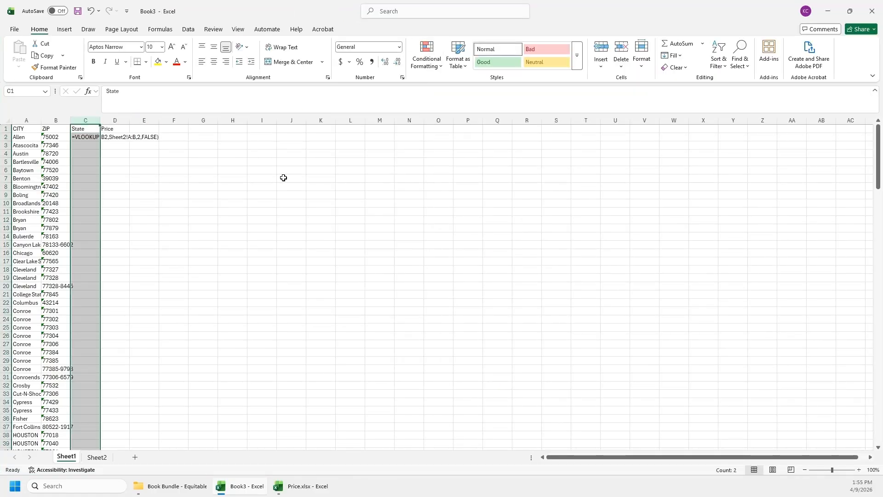
left_click(81, 137)
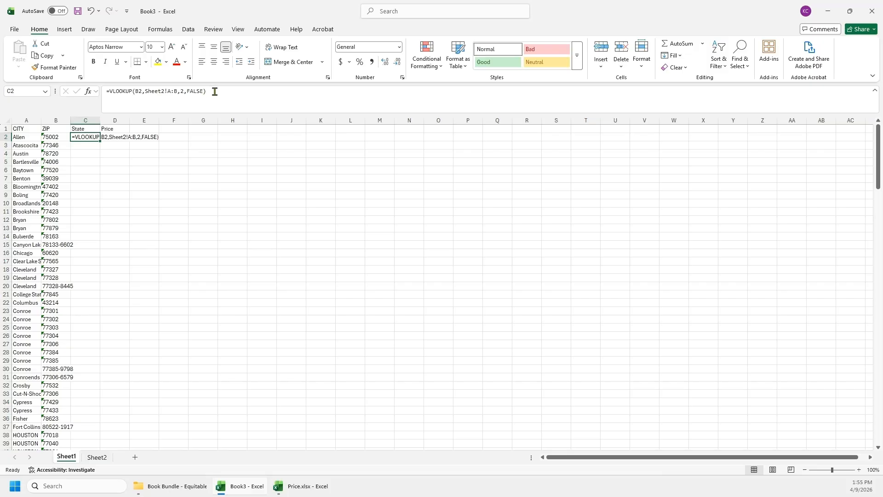
left_click(214, 91)
key("Return")
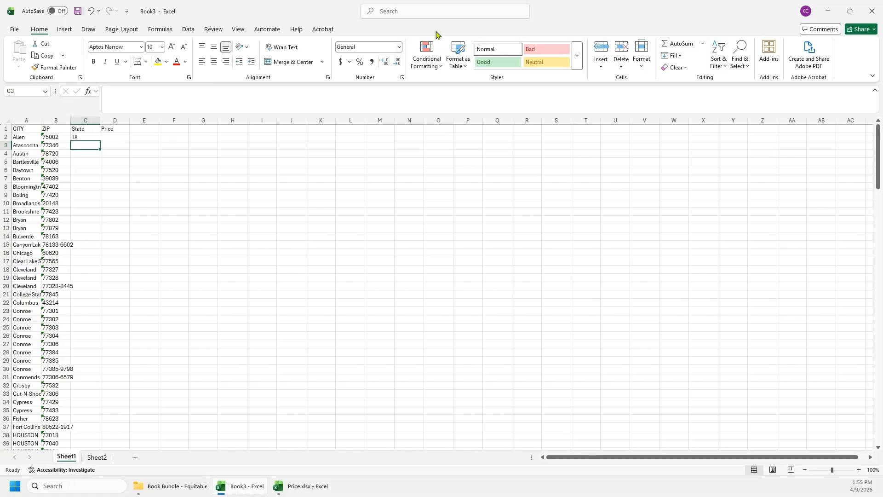
left_click(850, 11)
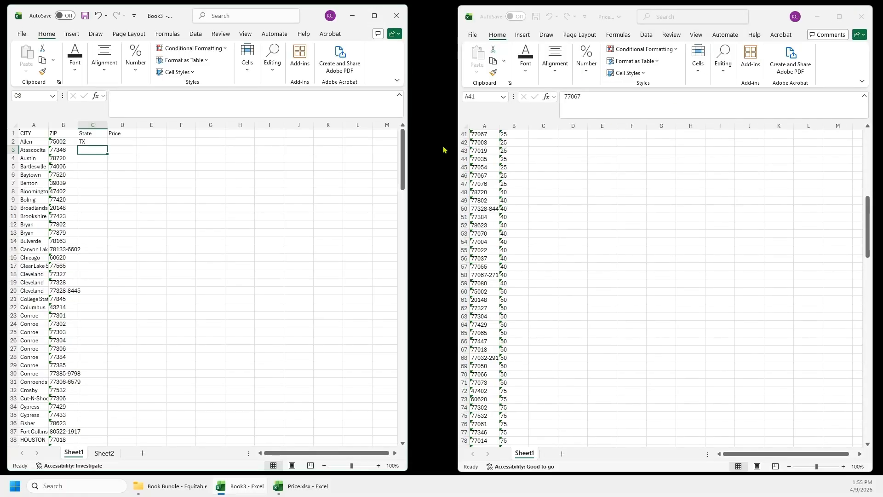
Step: Review the arguments of the C2 formula against the ZIP and STATE columns of Sheet2
left_click(84, 139)
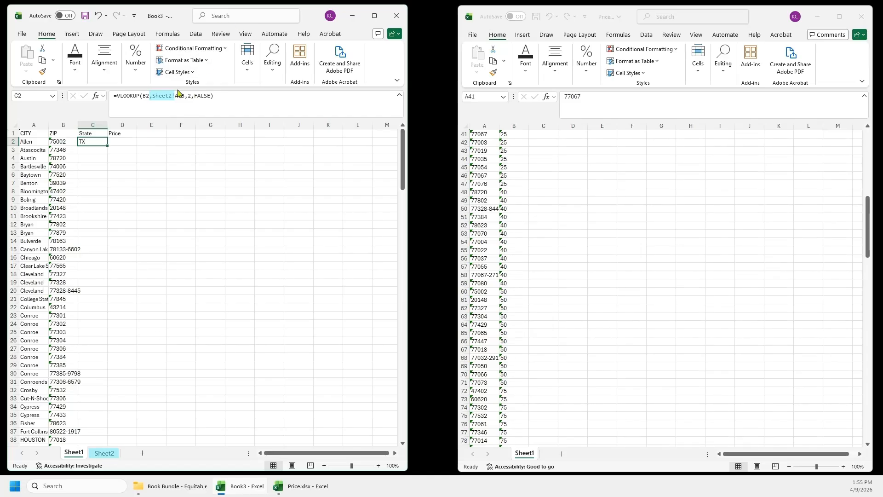
left_click(104, 453)
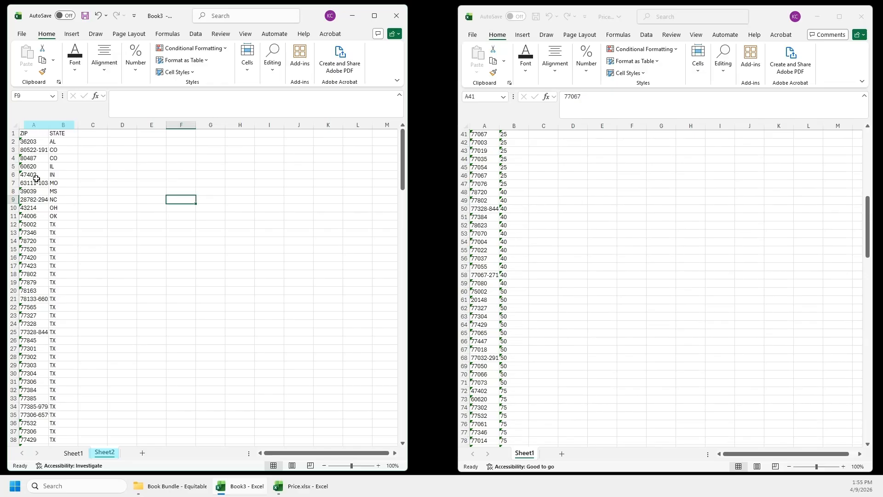
left_click(33, 125)
left_click_drag(66, 124, 65, 125)
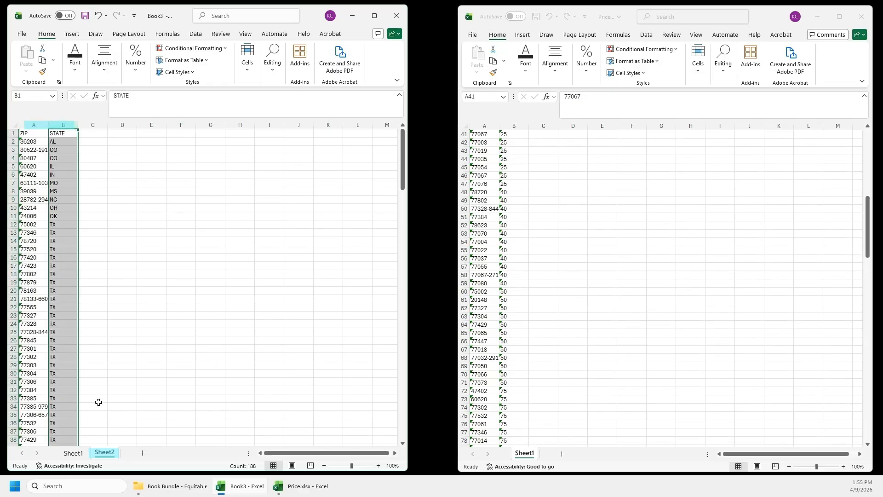
left_click(73, 453)
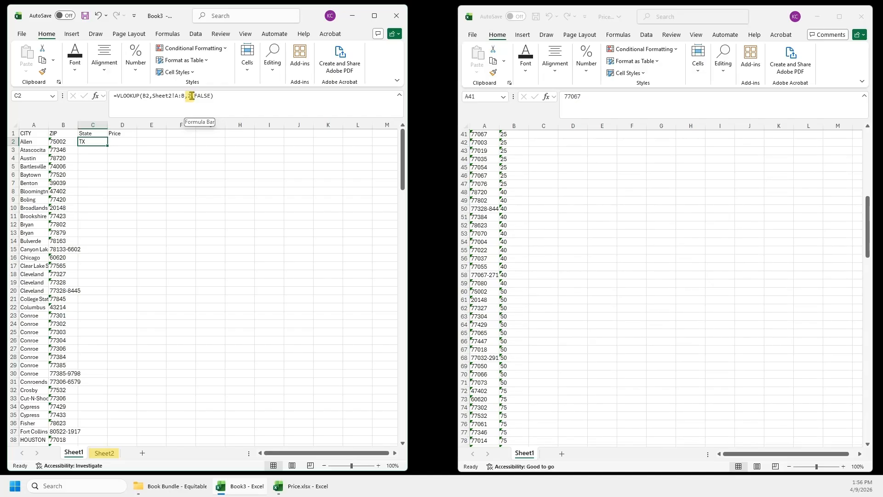
left_click(105, 452)
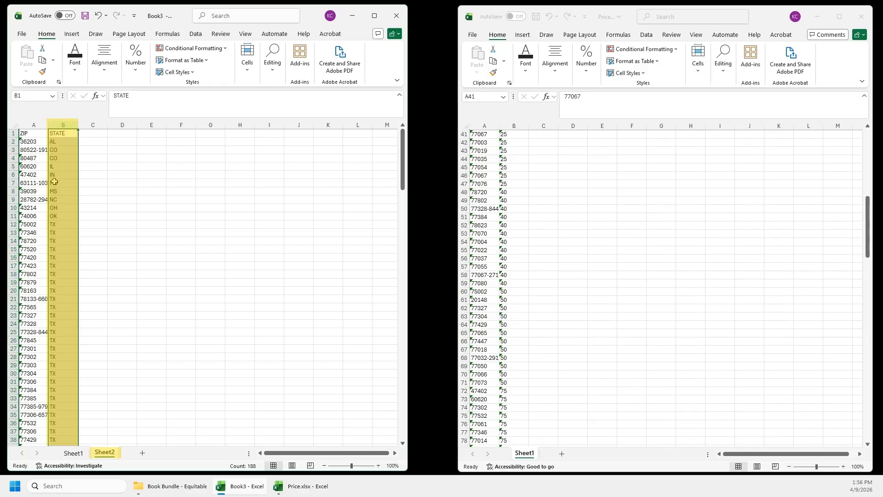
left_click(72, 453)
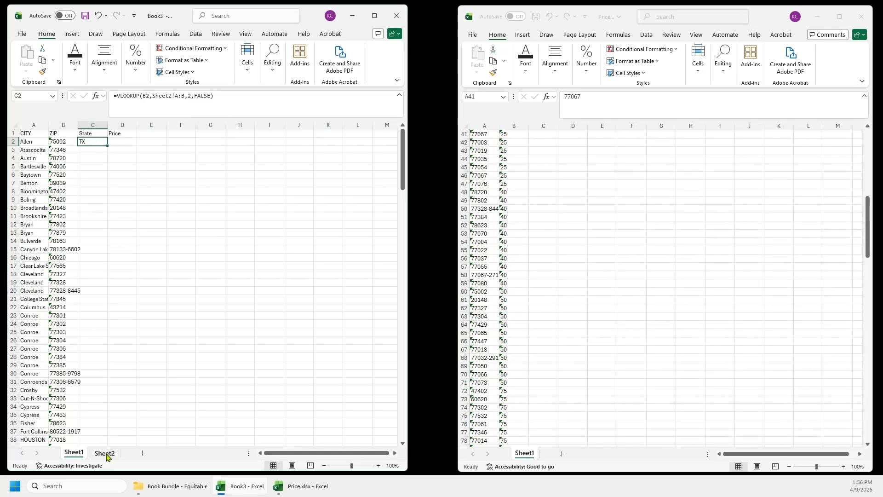
left_click(201, 200)
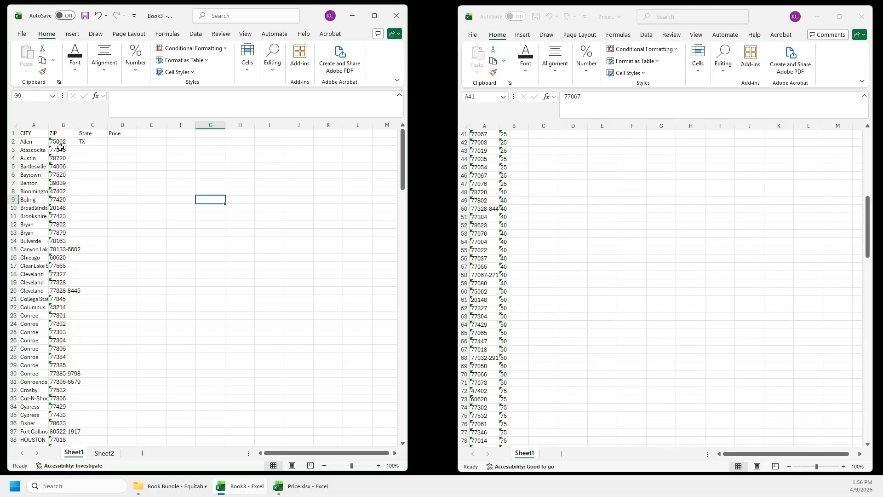
Step: Fill the VLOOKUP formula from C2 down the State column to row 188
left_click(103, 141)
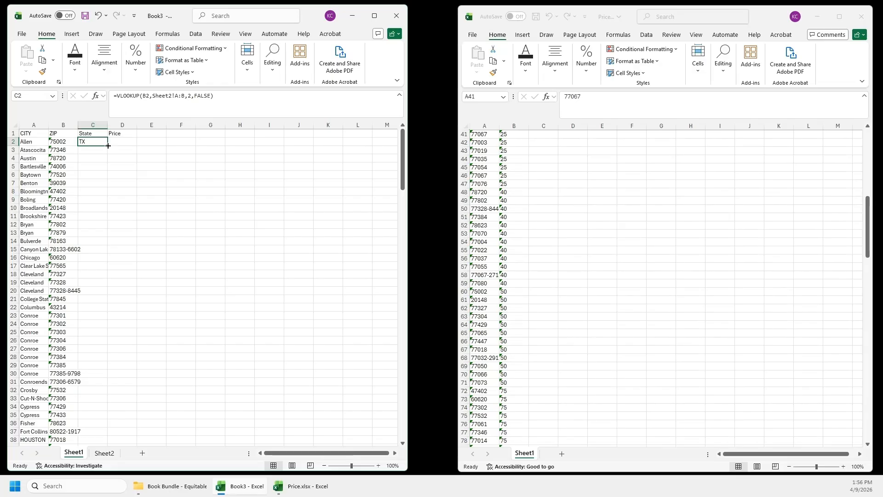
left_click_drag(108, 145, 108, 426)
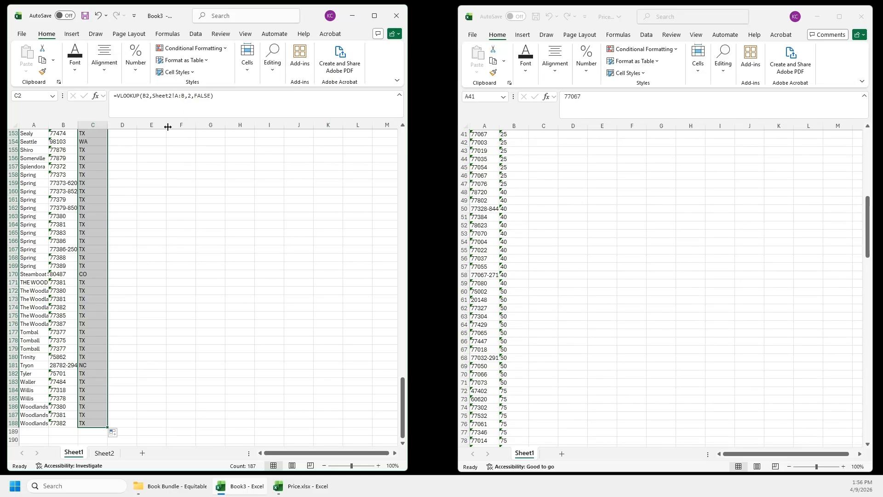
scroll(89, 242, "up", 13)
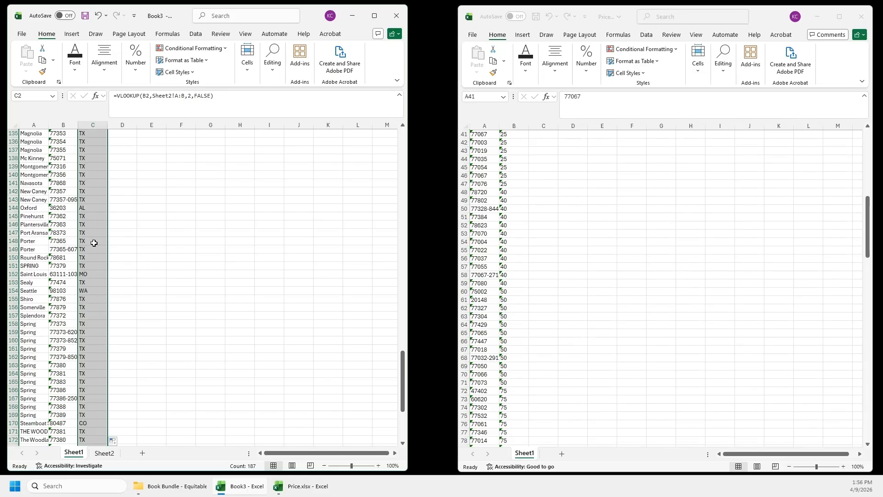
scroll(90, 243, "up", 20)
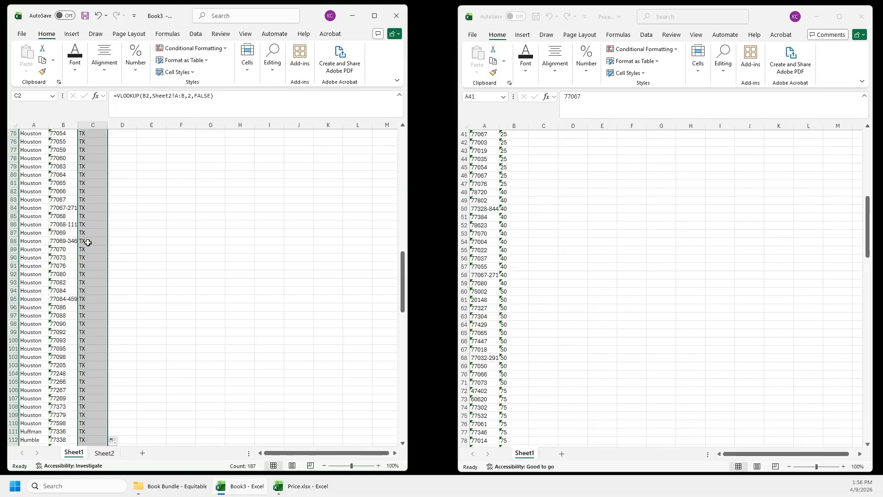
scroll(87, 243, "up", 12)
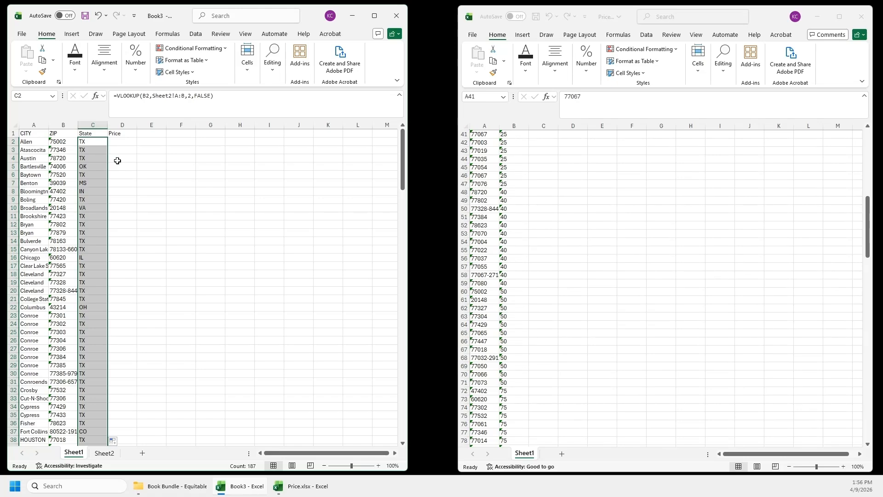
Step: Check how the lookup reference changes in the State formulas of rows 2 to 5
left_click(97, 165)
left_click(66, 150)
left_click(86, 158)
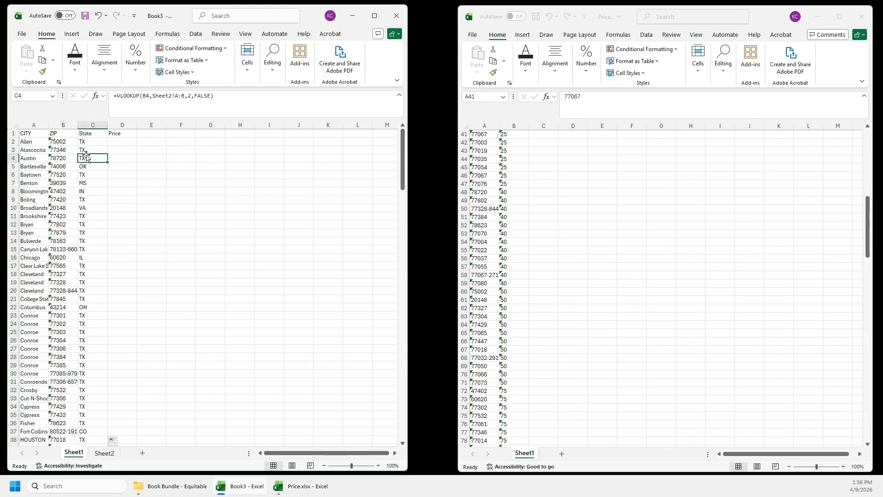
left_click(91, 142)
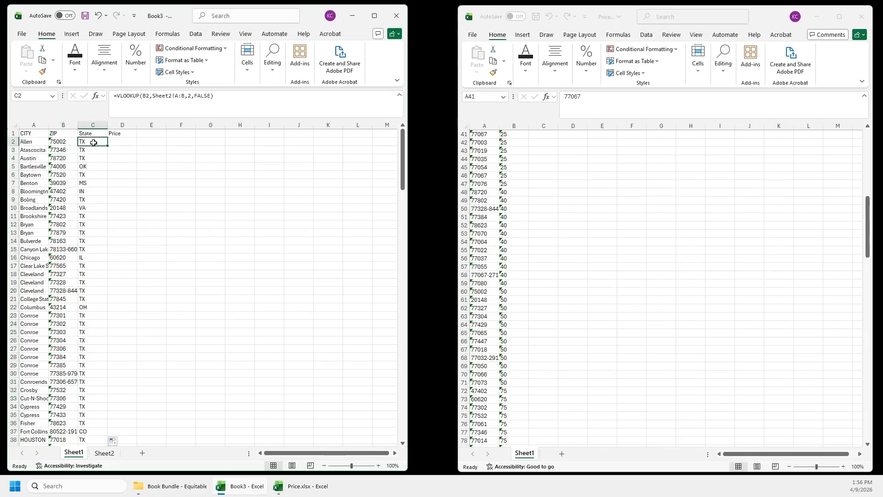
key("Down")
left_click(93, 156)
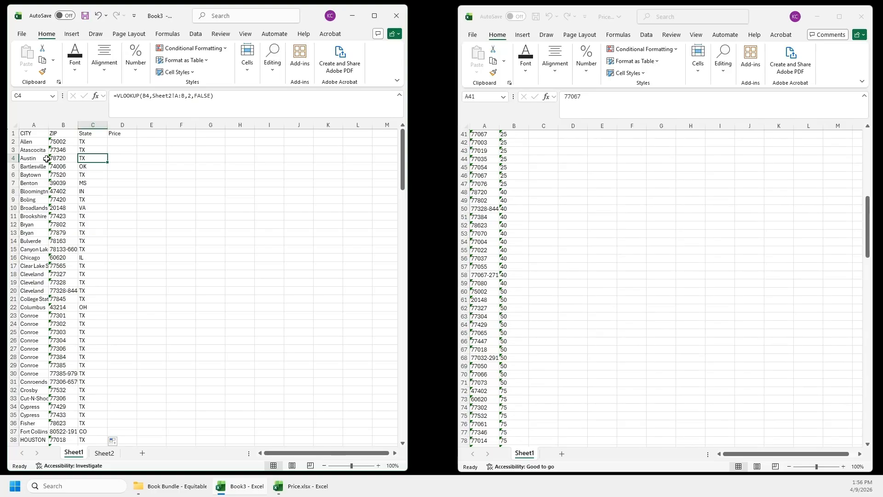
left_click(91, 170)
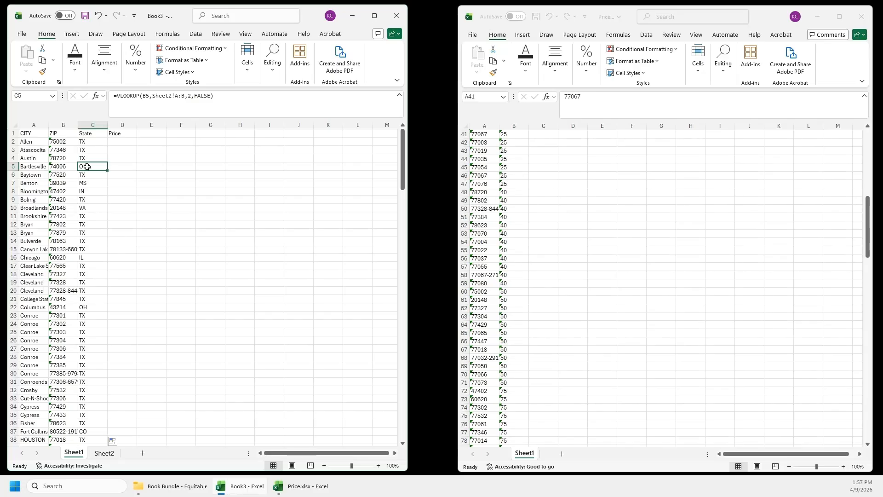
Step: Glance at the source data on Sheet2 and copy Bartlesville's ZIP code from B5 of Sheet1
left_click(102, 454)
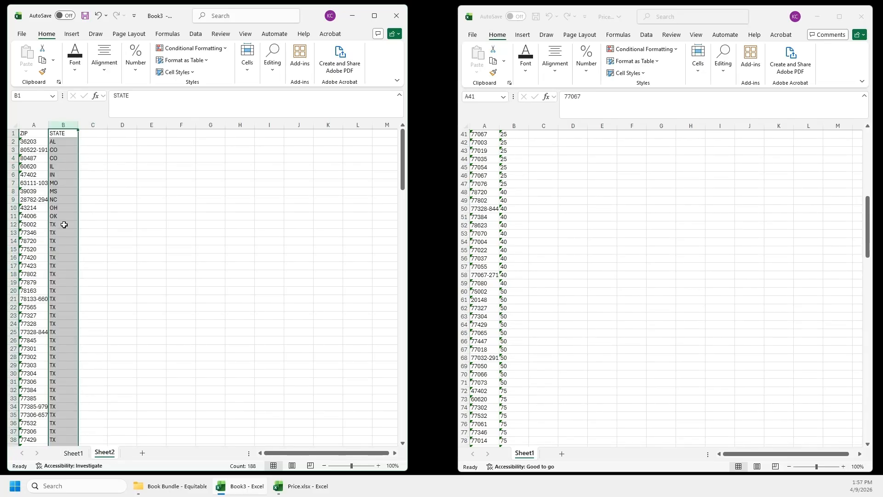
left_click(73, 453)
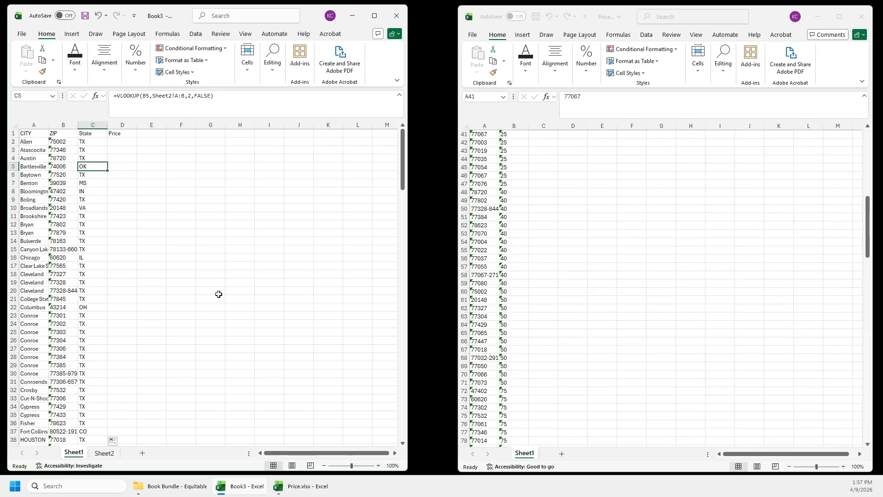
left_click(65, 166)
key("ctrl+c")
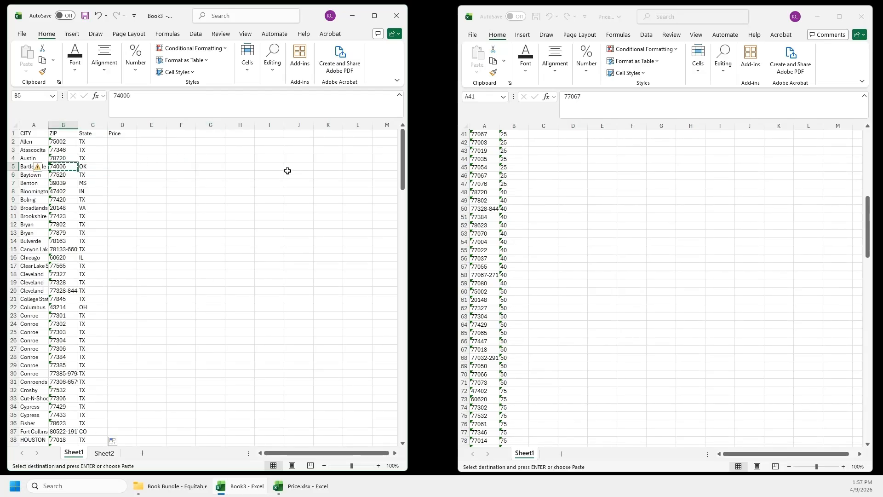
left_click(205, 167)
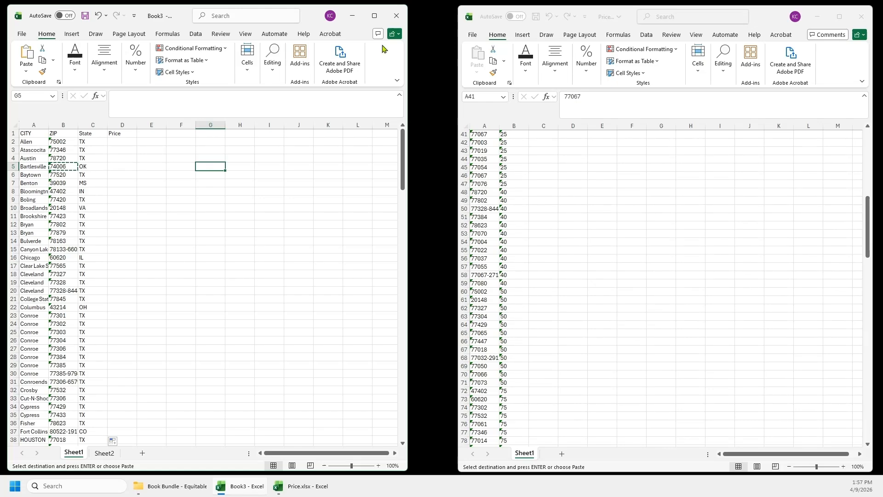
Step: Try to find ZIP code 74006 on Sheet2 while its STATE column is selected
left_click(374, 16)
left_click(98, 457)
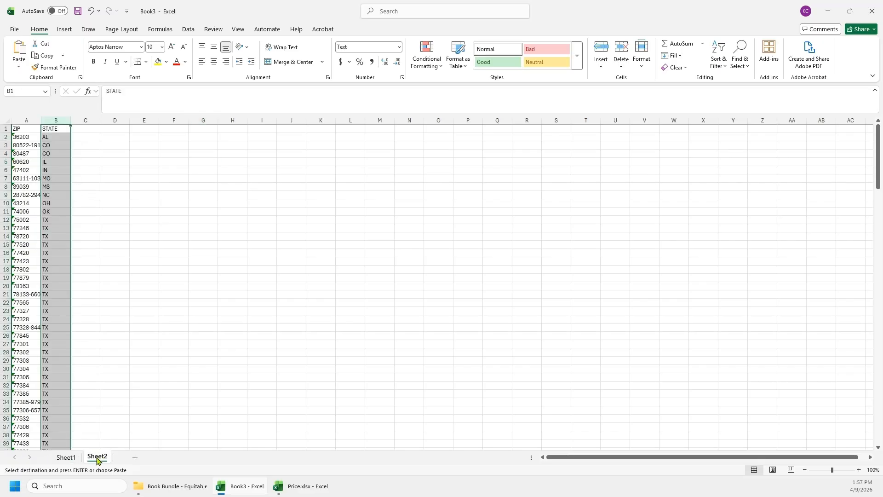
left_click(739, 62)
left_click(757, 80)
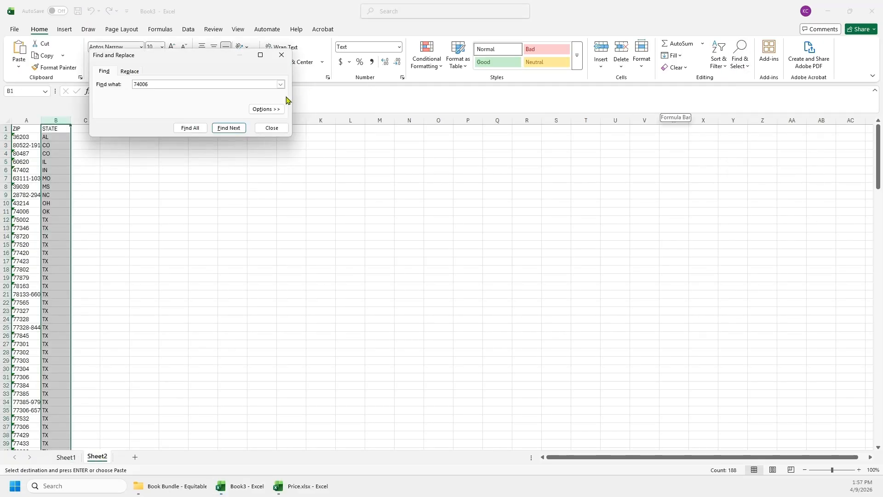
left_click(229, 129)
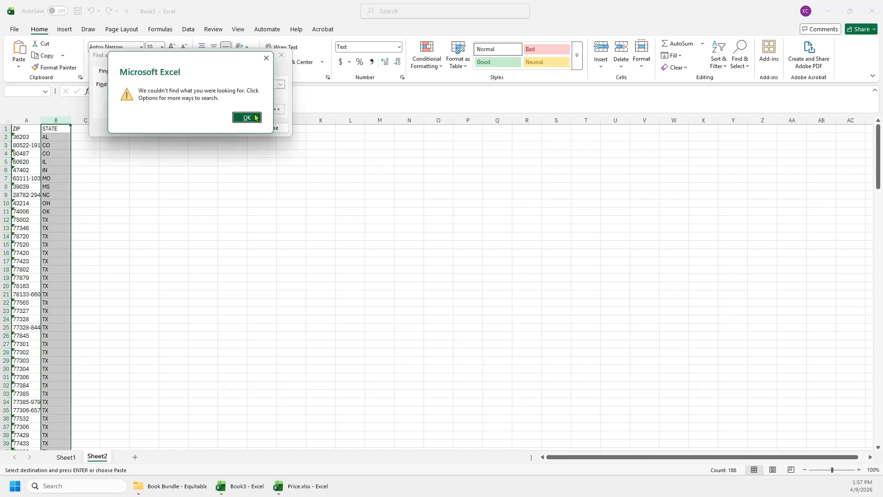
left_click(251, 118)
left_click(272, 128)
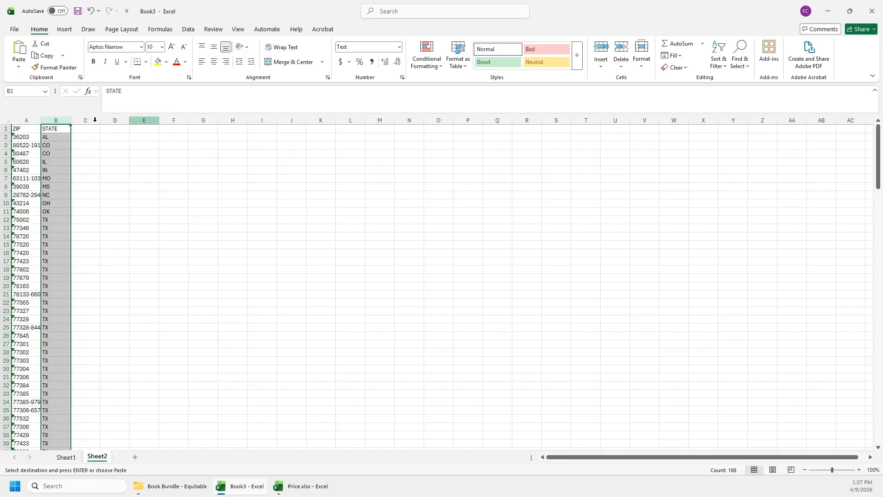
Step: Find ZIP code 74006 in the ZIP column of Sheet2 and select its row to check the matching state
left_click(24, 119)
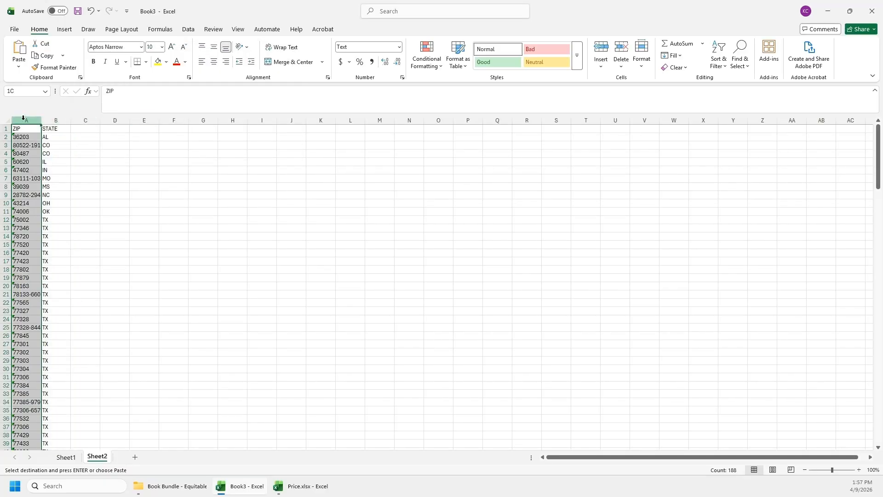
left_click(94, 136)
left_click(26, 120)
left_click(736, 63)
left_click(760, 84)
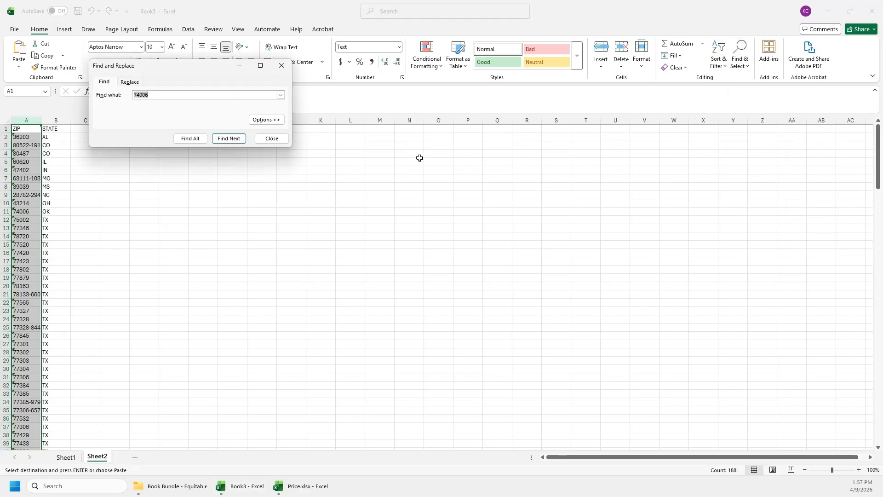
key("ctrl+v")
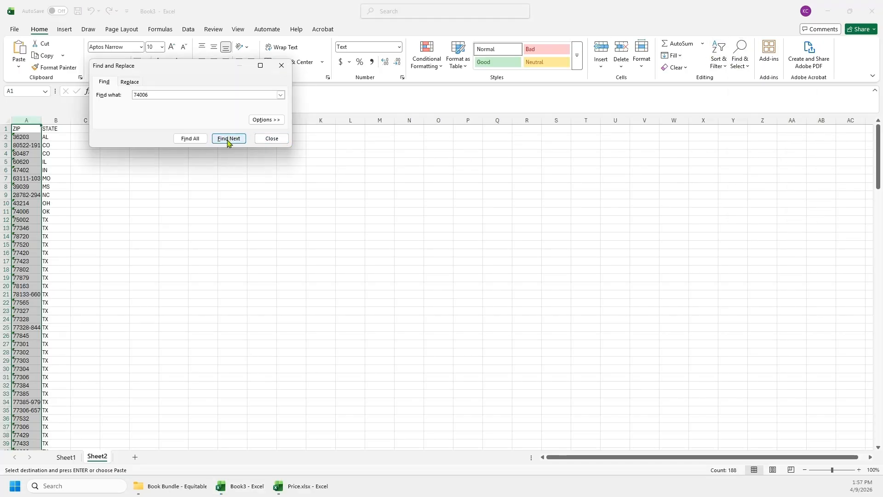
left_click(226, 143)
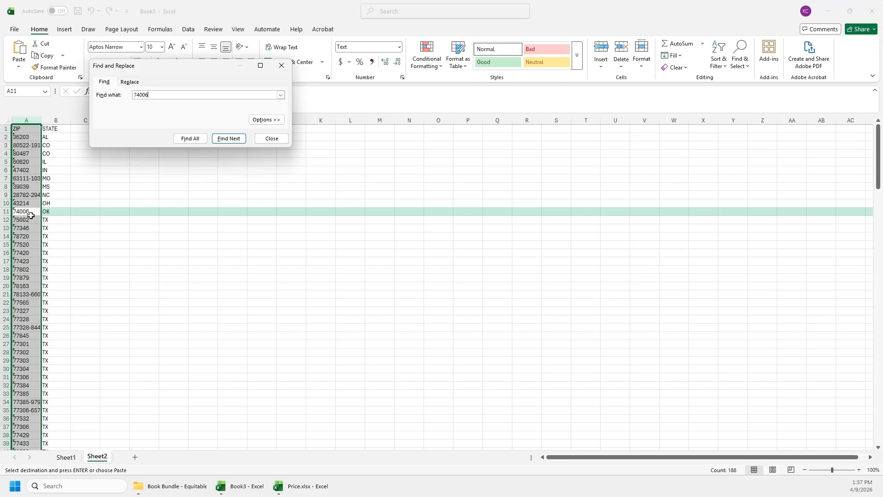
left_click(5, 211)
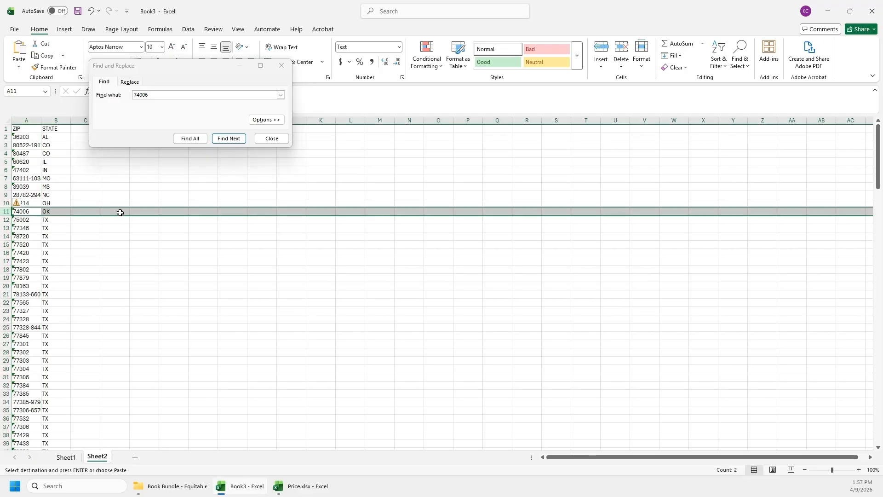
left_click(273, 140)
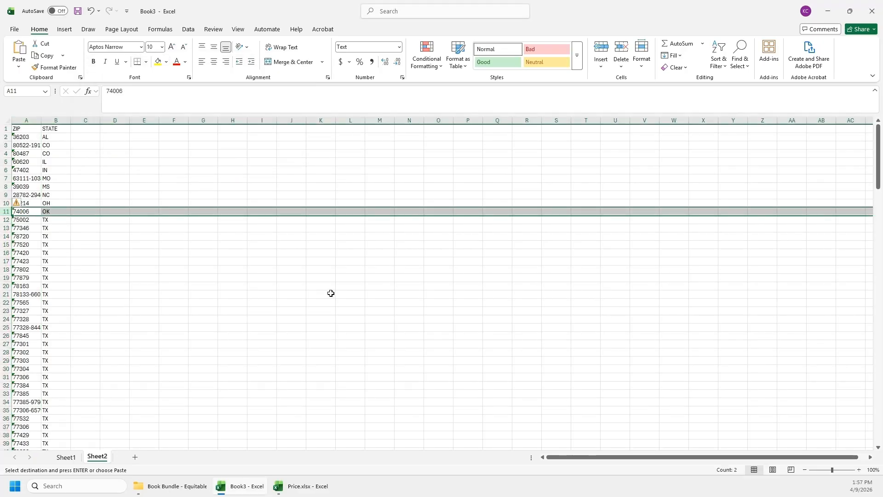
Step: Look over the ZIP codes and filled State values on Sheet1
left_click(66, 457)
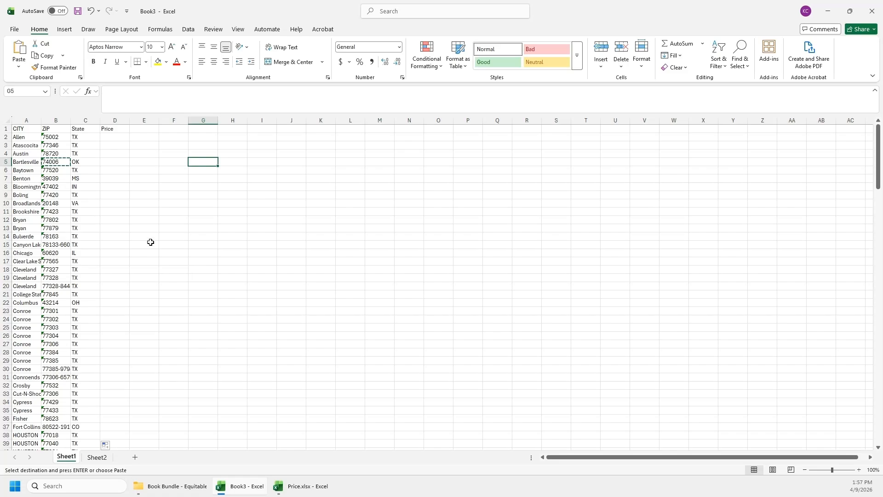
left_click(141, 201)
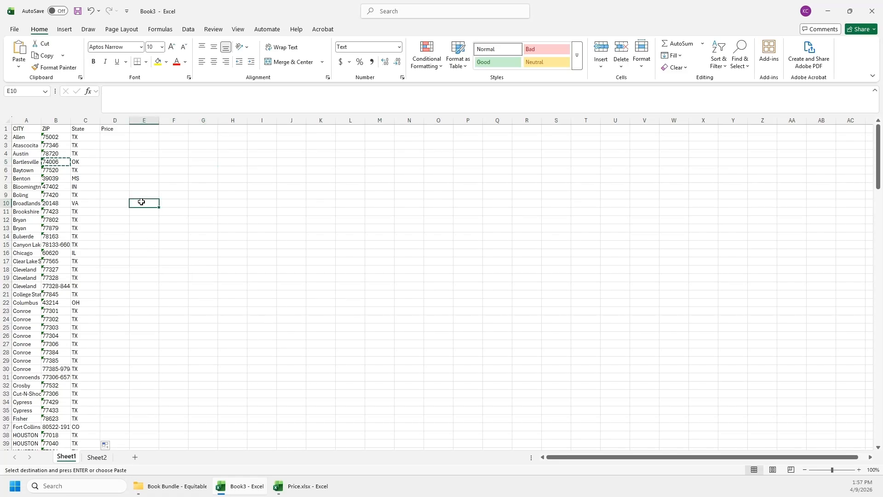
left_click(130, 171)
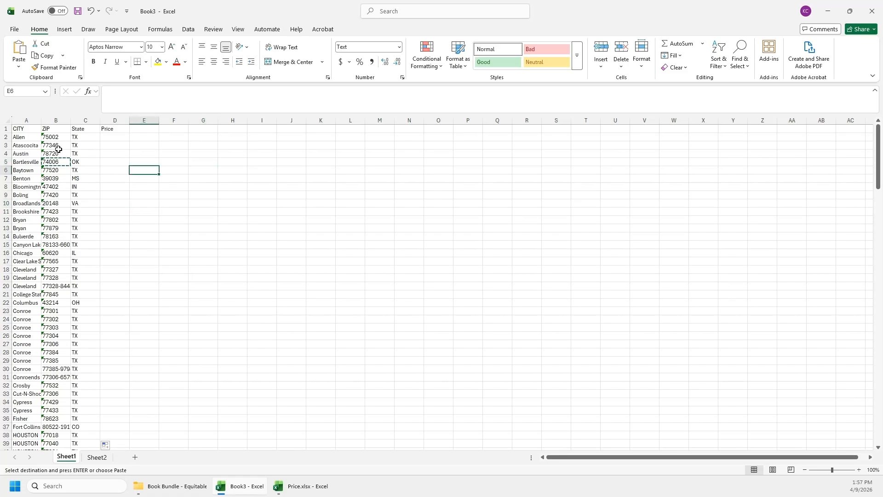
scroll(78, 145, "down", 12)
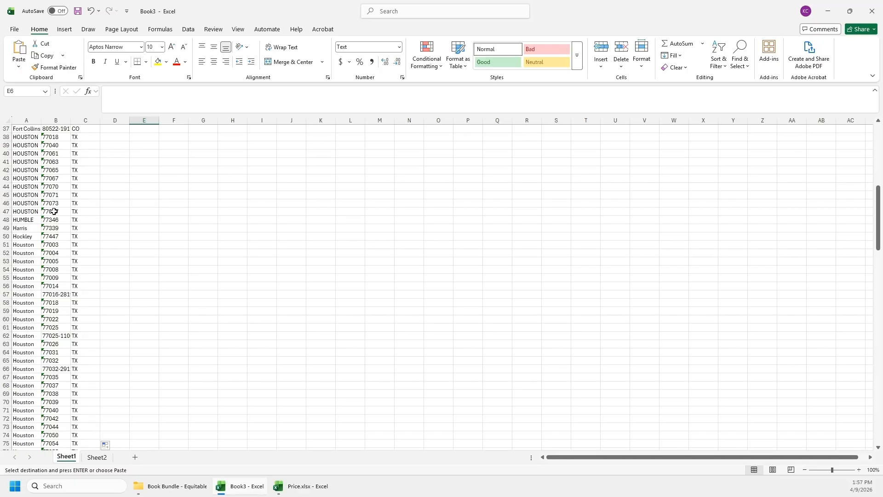
scroll(54, 211, "up", 12)
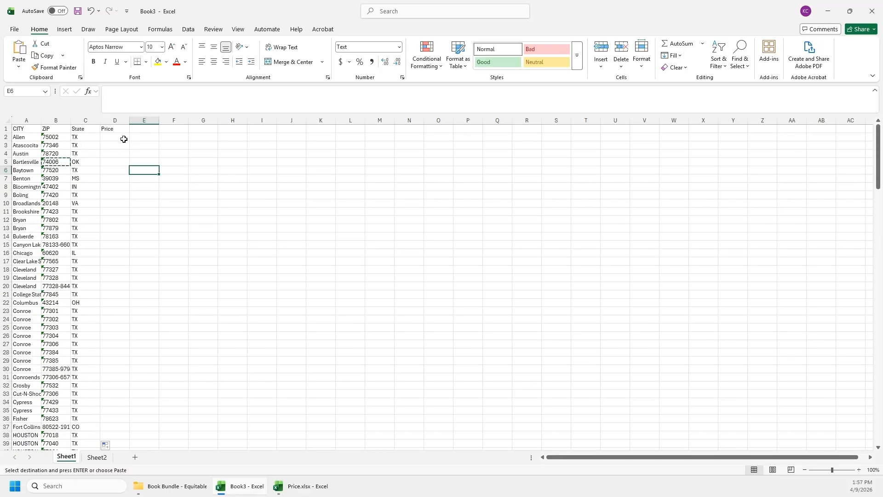
left_click(850, 11)
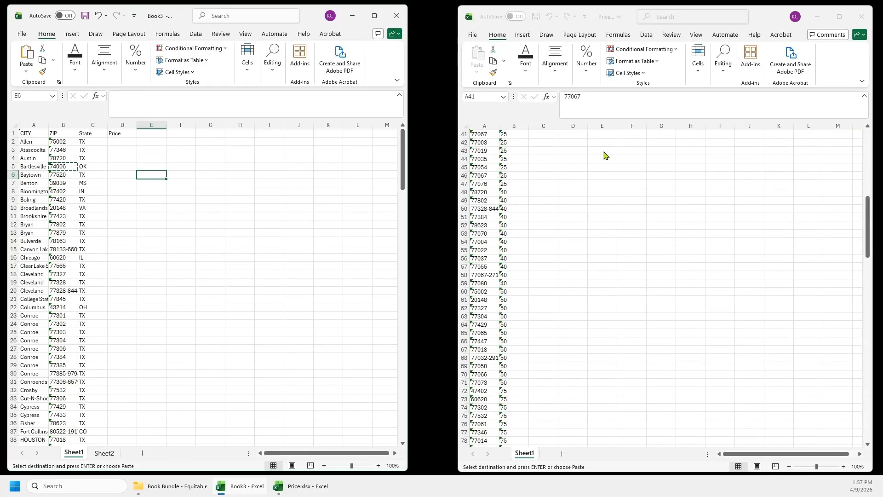
Step: Examine the ZIP and Price columns of the Price workbook against the empty Price column on Sheet1 of Book3
left_click(707, 187)
scroll(707, 190, "up", 13)
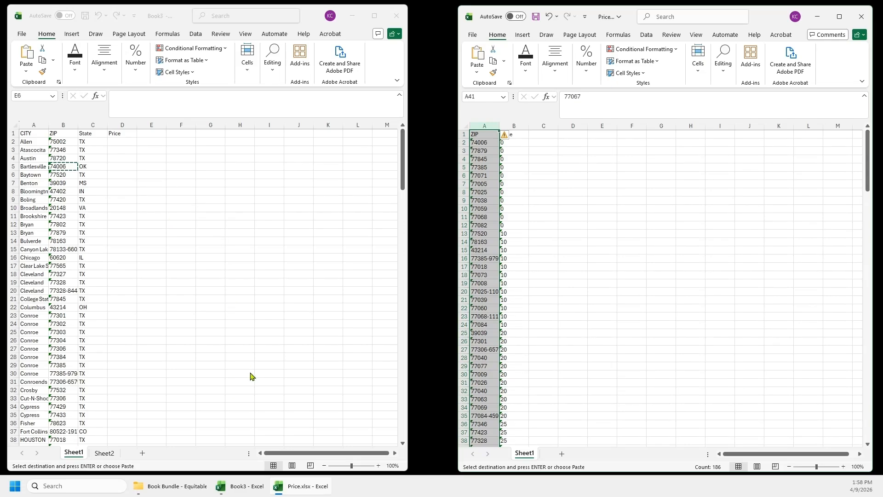
left_click(631, 308)
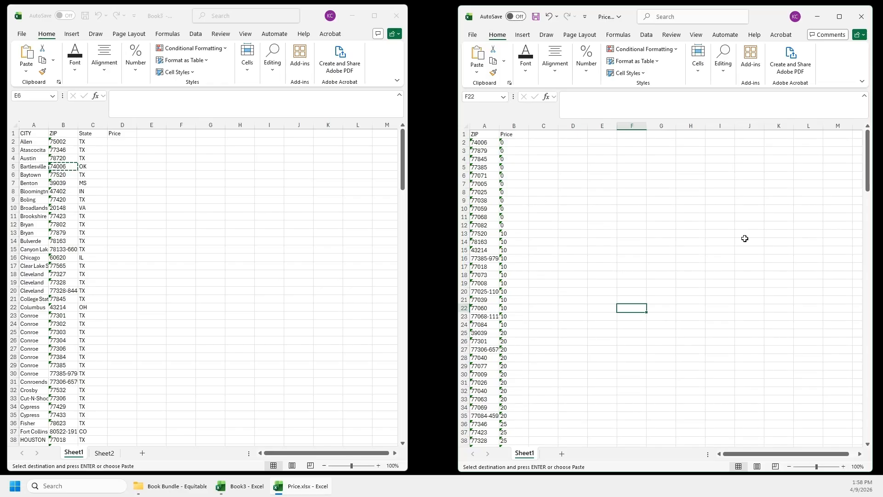
left_click(270, 197)
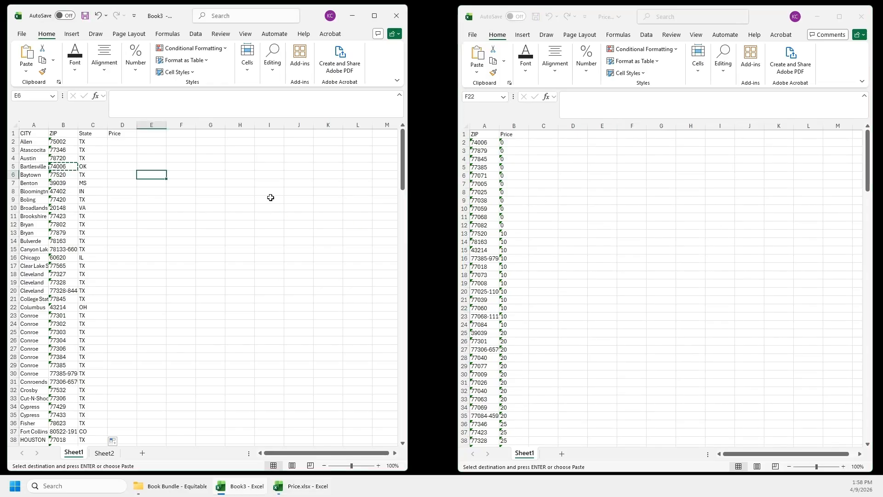
left_click(122, 142)
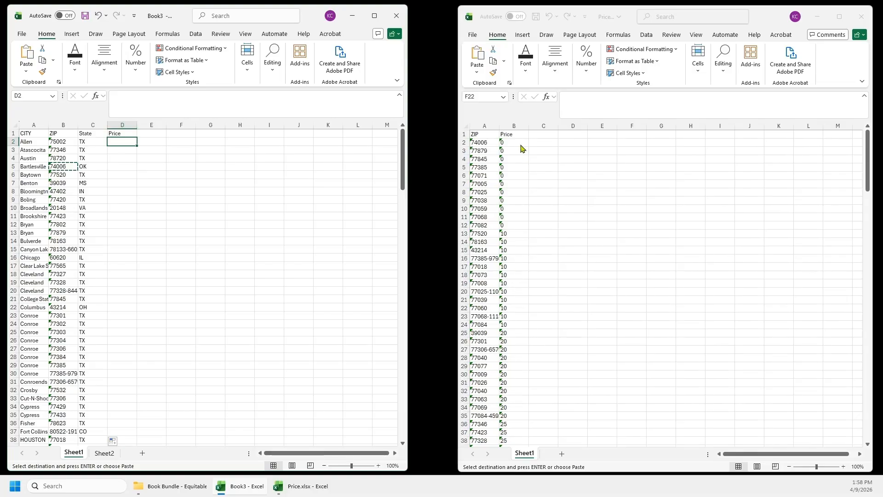
left_click(593, 184)
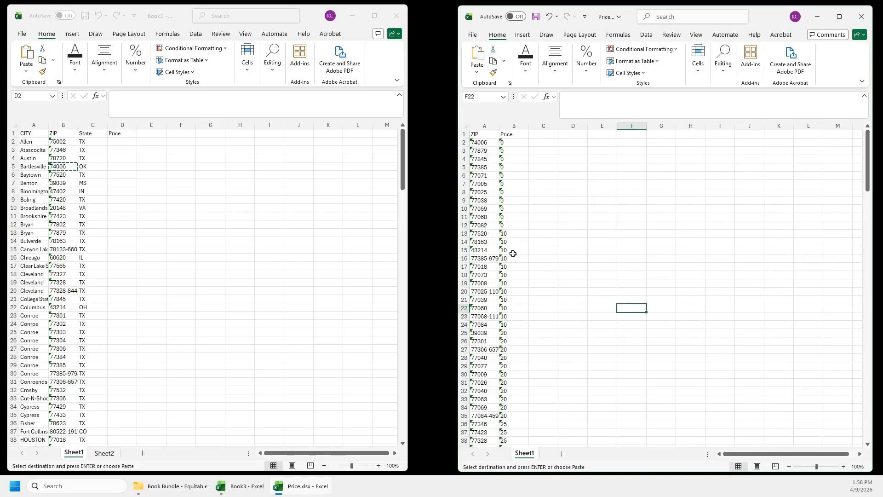
Step: Change the number format of the Price column on Sheet1 of Book3 to General
left_click(110, 144)
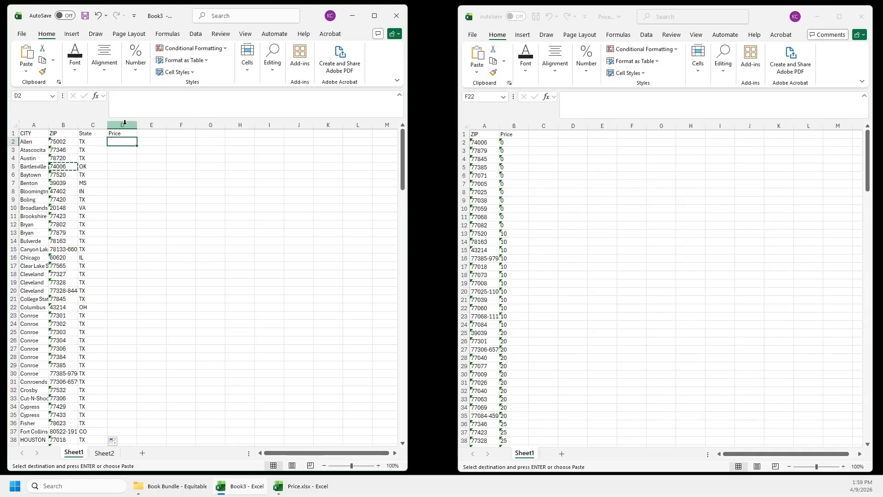
left_click(125, 123)
left_click(375, 16)
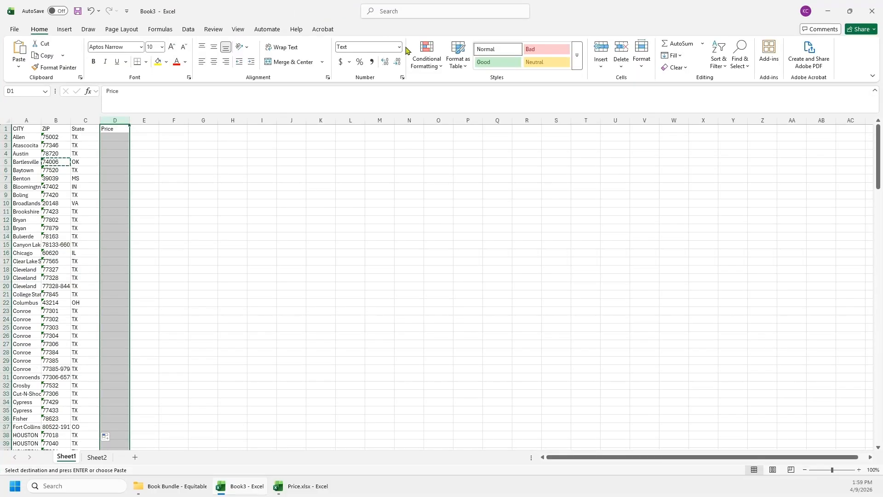
left_click(399, 47)
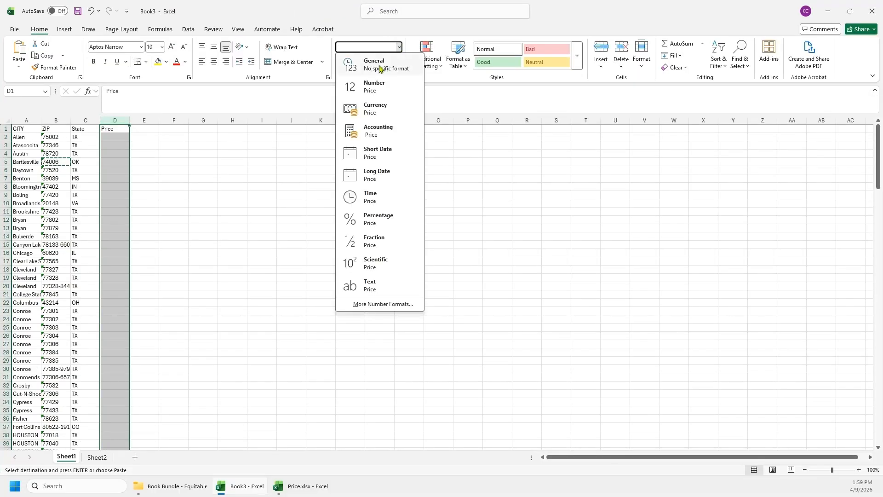
left_click(380, 66)
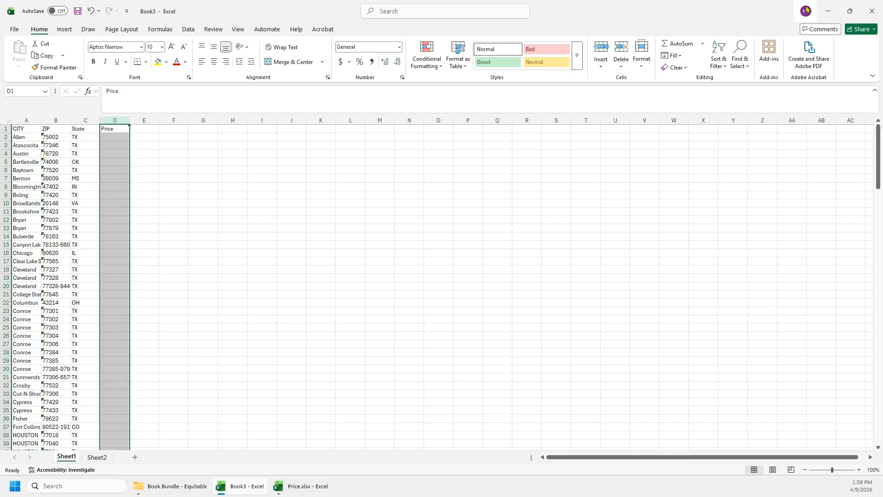
left_click(850, 11)
left_click(239, 149)
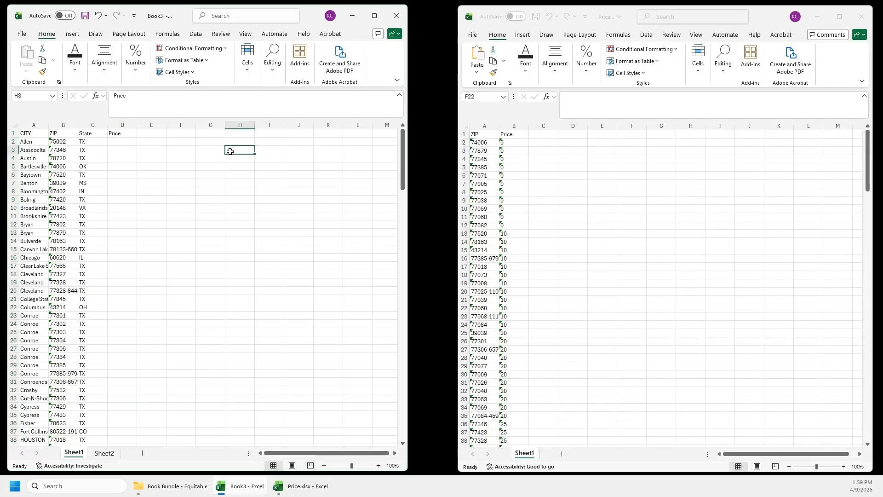
Step: Start a VLOOKUP in D2 of Book3's Sheet1 with lookup value B2 and columns $A:$B of Sheet1 in Price.xlsx as the table array
left_click(114, 142)
type("=VL")
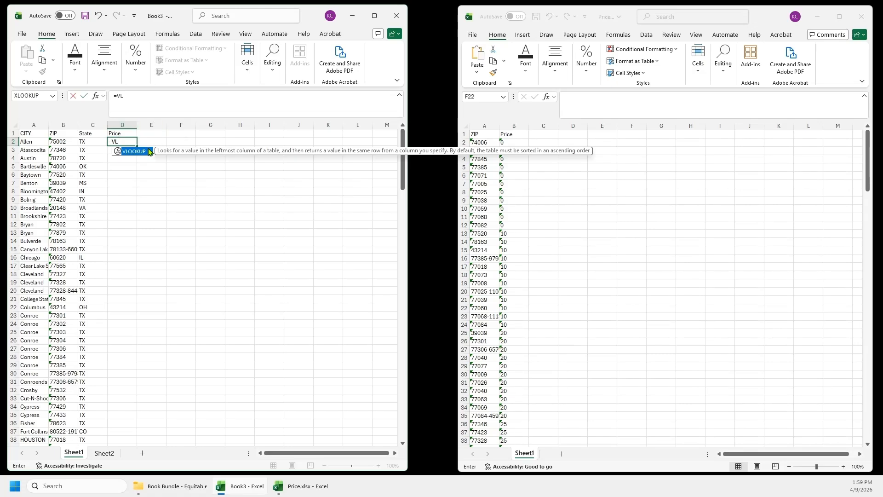
double_click(134, 151)
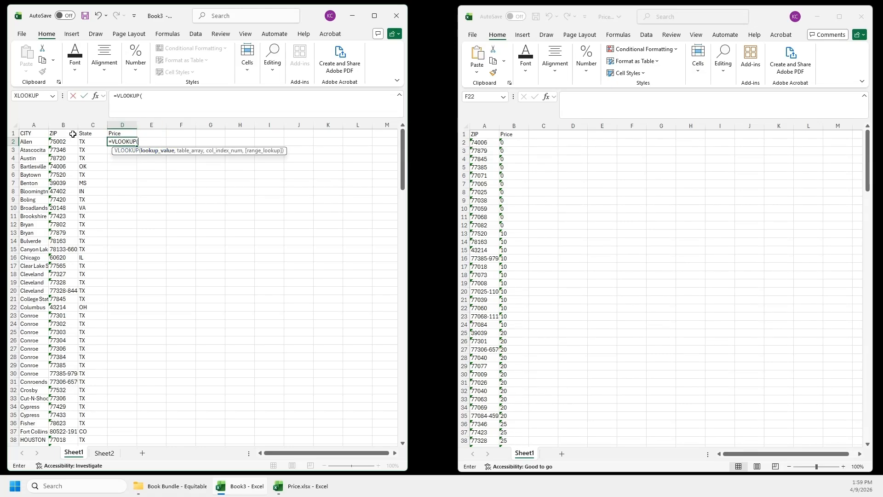
left_click(54, 142)
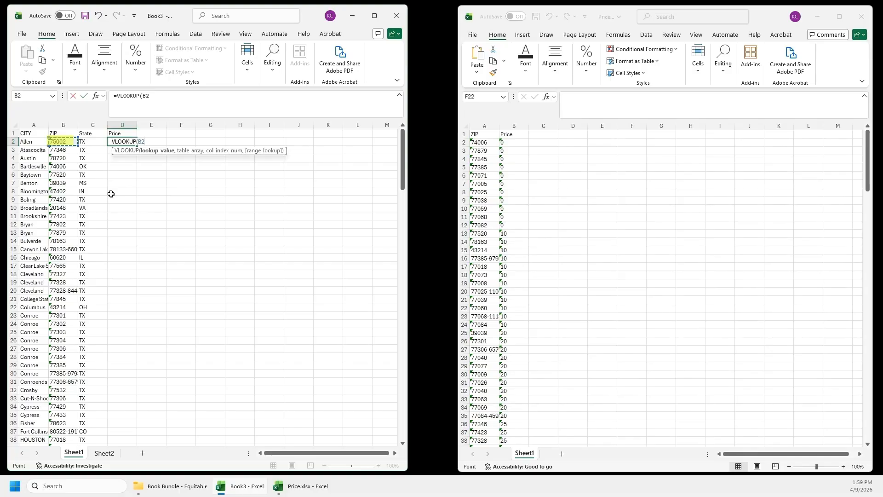
type(",")
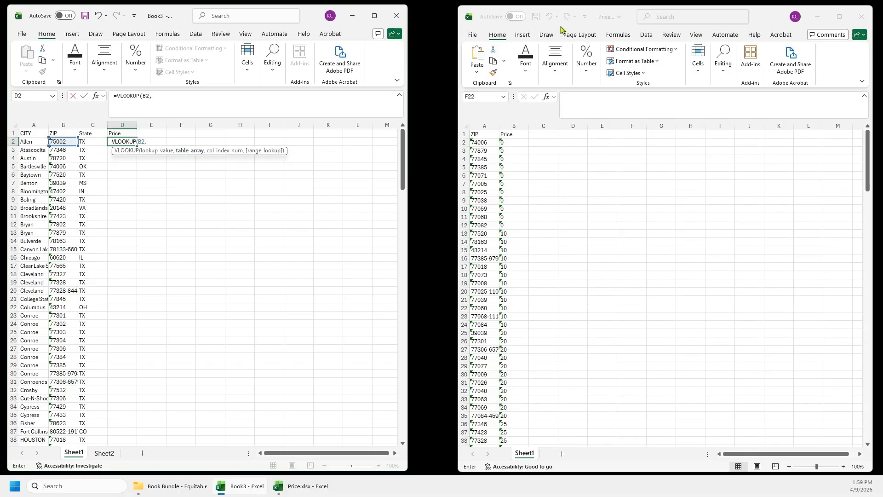
left_click(480, 126)
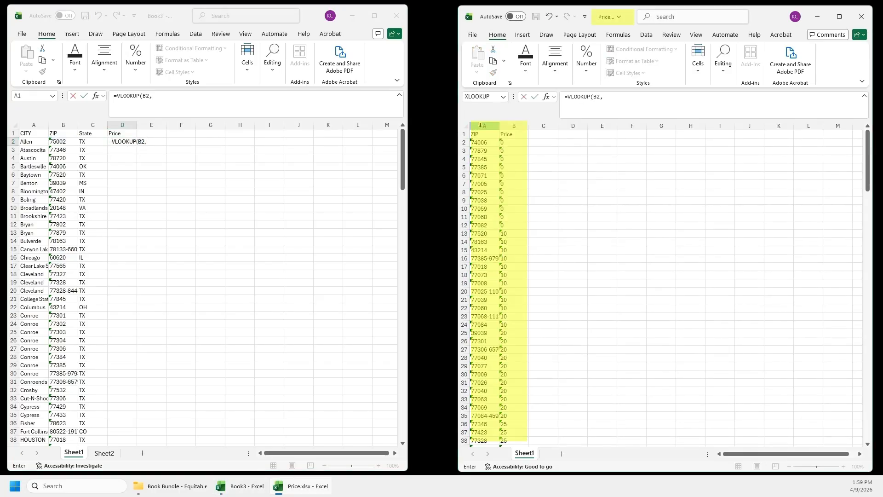
left_click(481, 125)
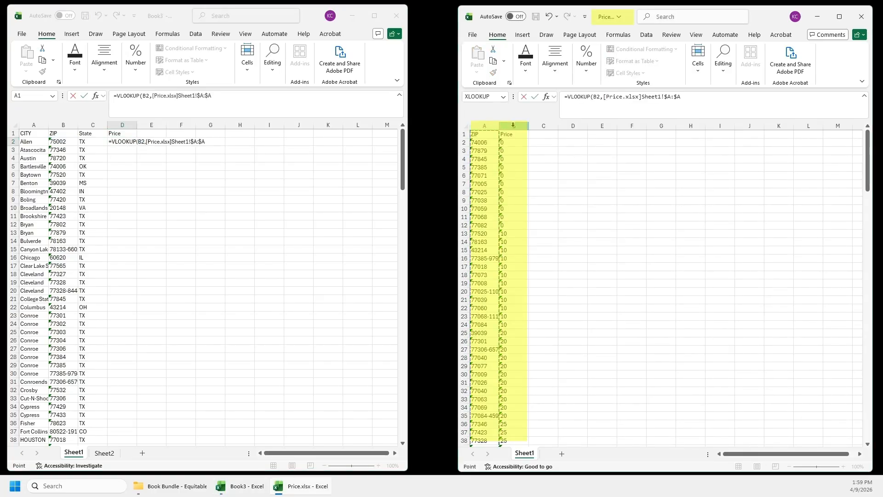
type(",")
left_click(513, 125)
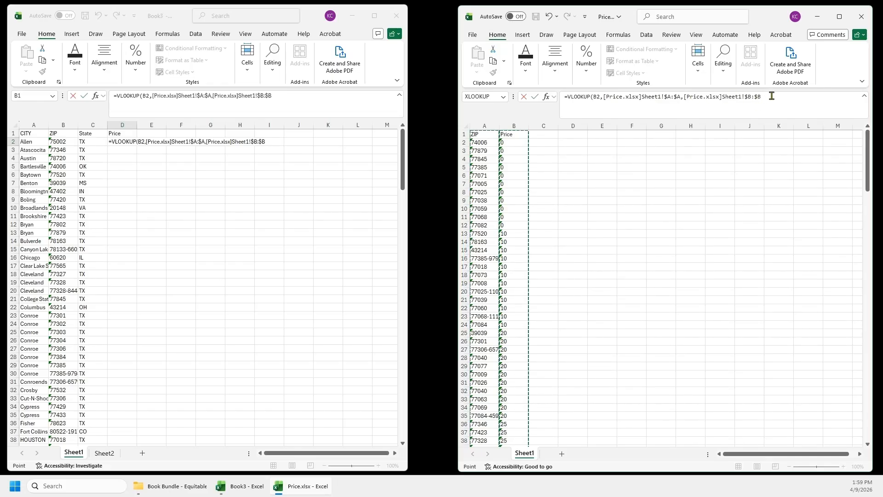
left_click_drag(766, 96, 684, 100)
type("B")
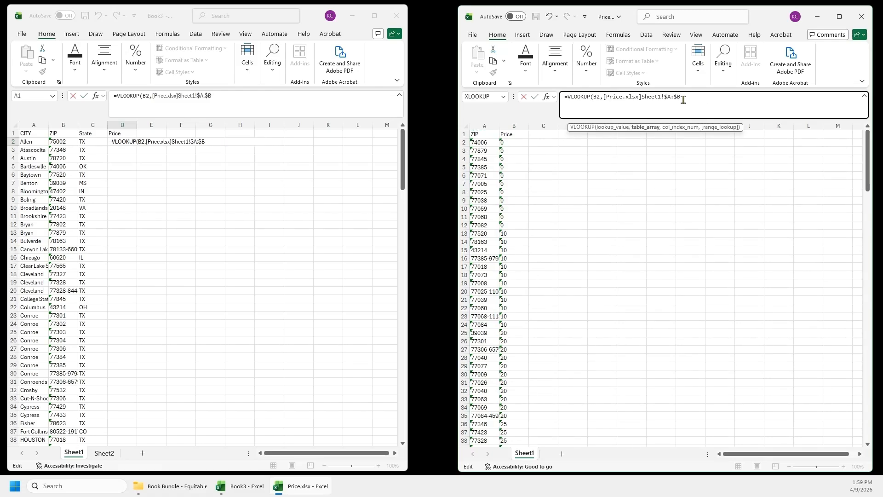
Step: Complete the VLOOKUP in D2 with column index 1 and an exact match (FALSE)
type(",1")
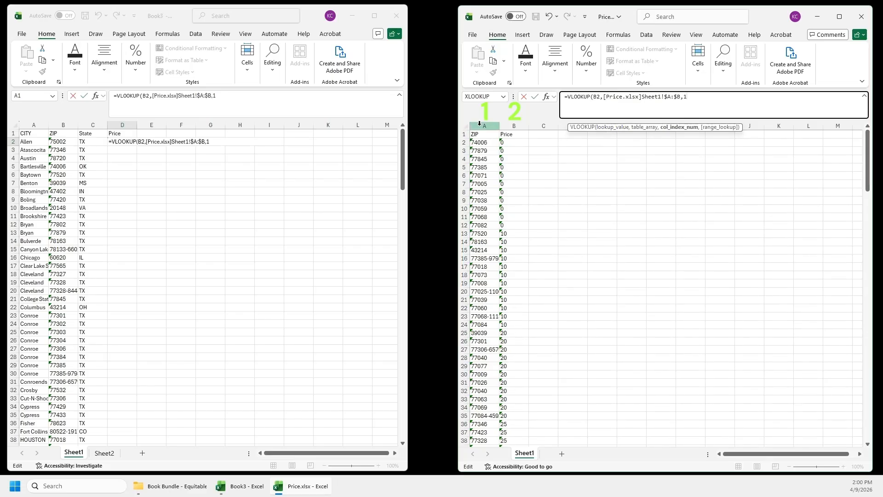
type(",")
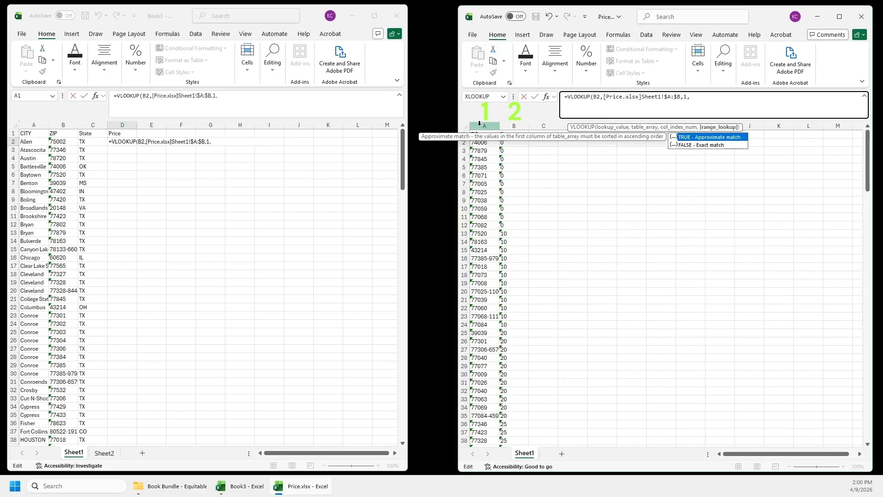
double_click(689, 146)
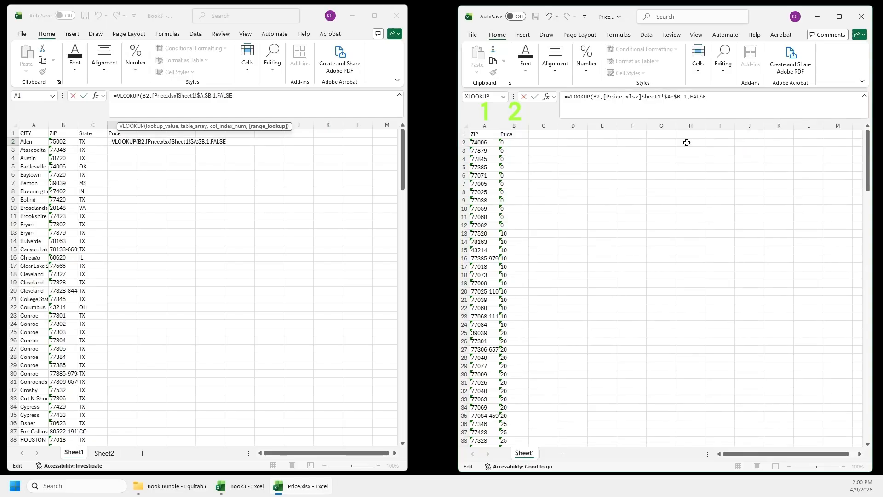
left_click(729, 99)
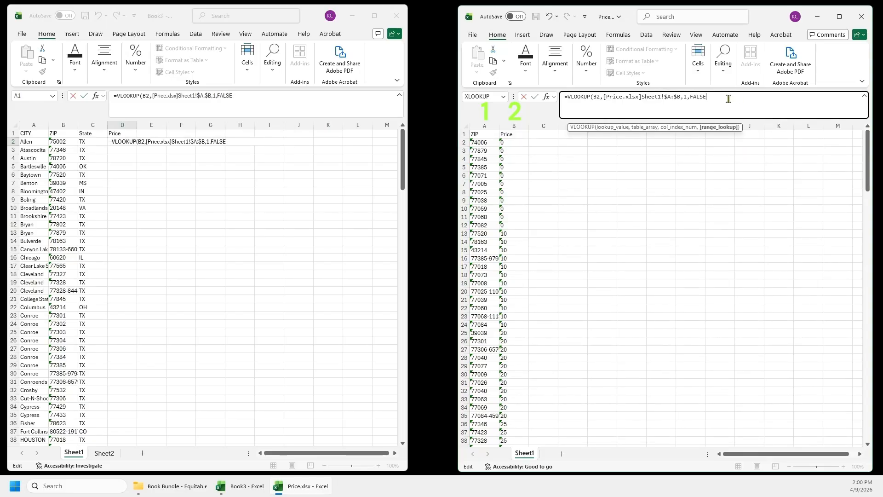
type(")")
key("Return")
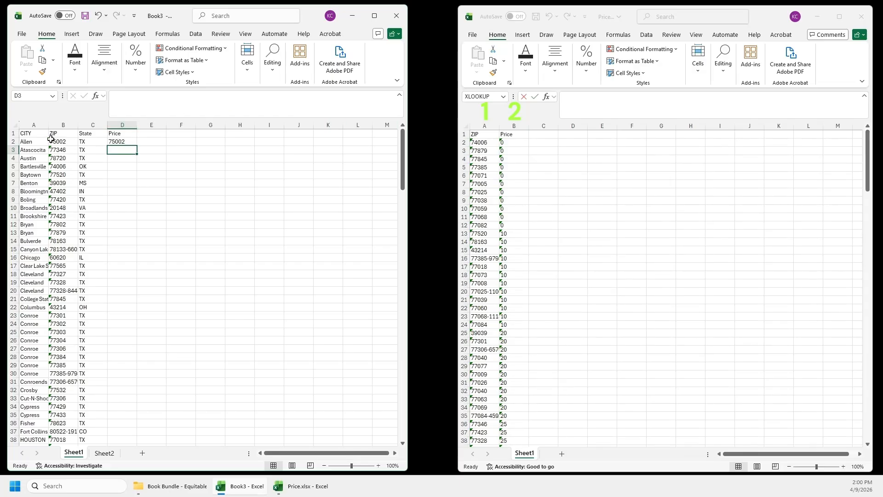
Step: Change the column index number in the D2 VLOOKUP formula to 2
left_click(121, 142)
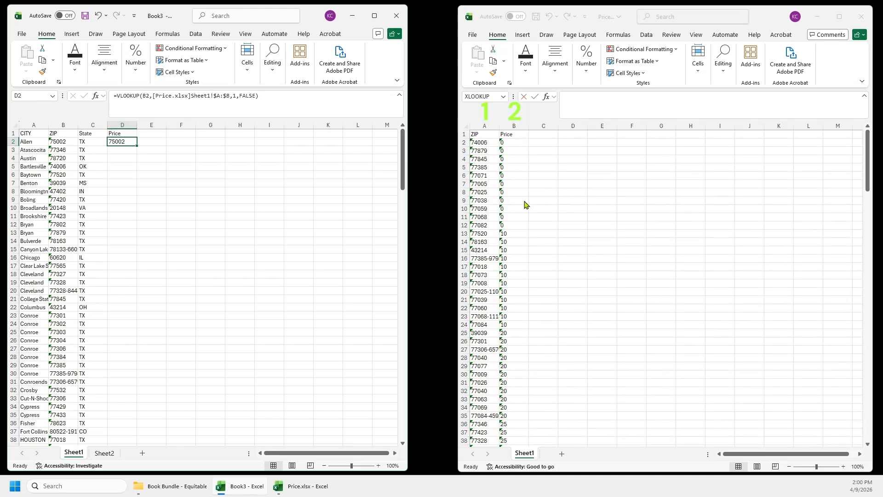
left_click(221, 96)
left_click(238, 96)
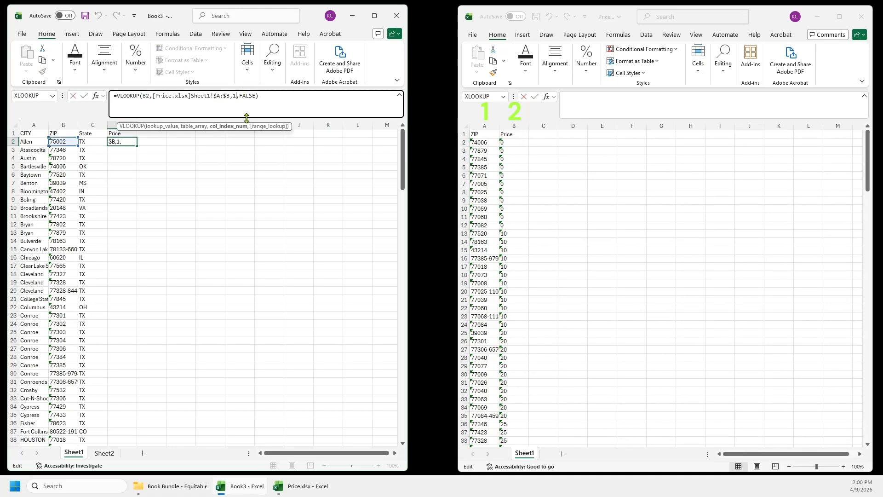
key("BackSpace")
type("2")
key("Return")
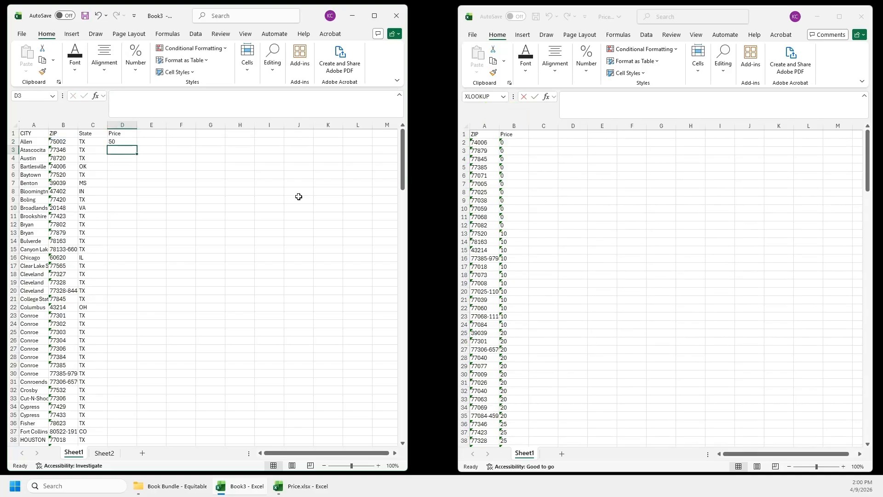
left_click(300, 197)
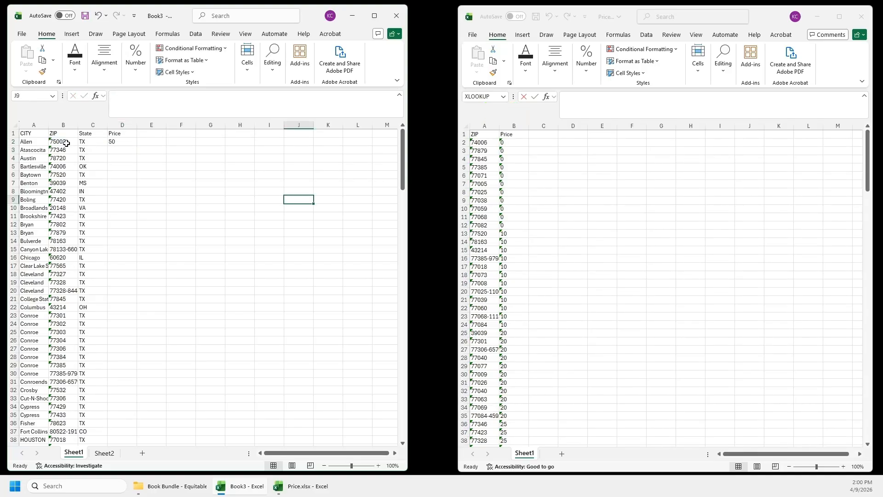
Step: Fill the D2 VLOOKUP formula down the Price column through row 188
left_click(123, 140)
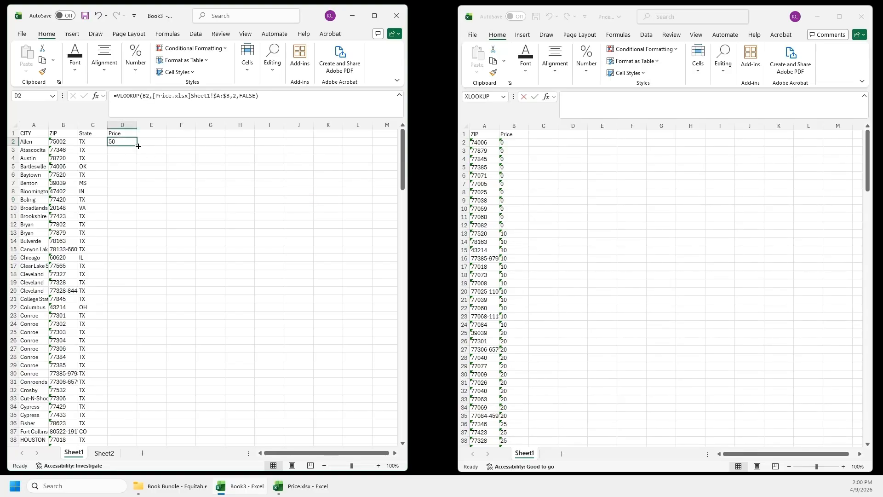
left_click(56, 143)
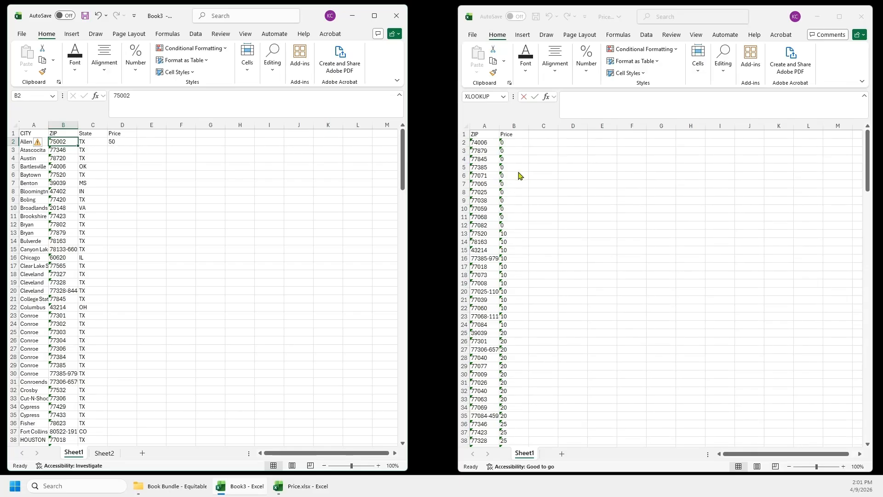
left_click(132, 200)
left_click(121, 142)
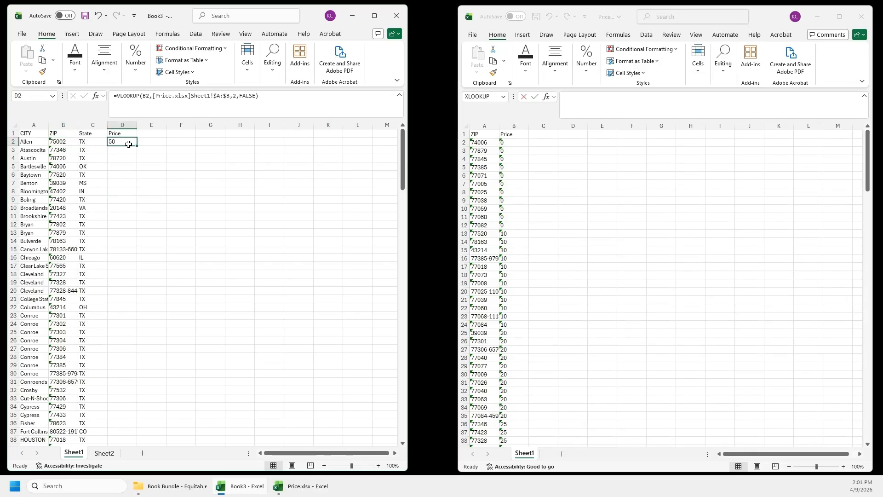
left_click_drag(137, 145, 125, 434)
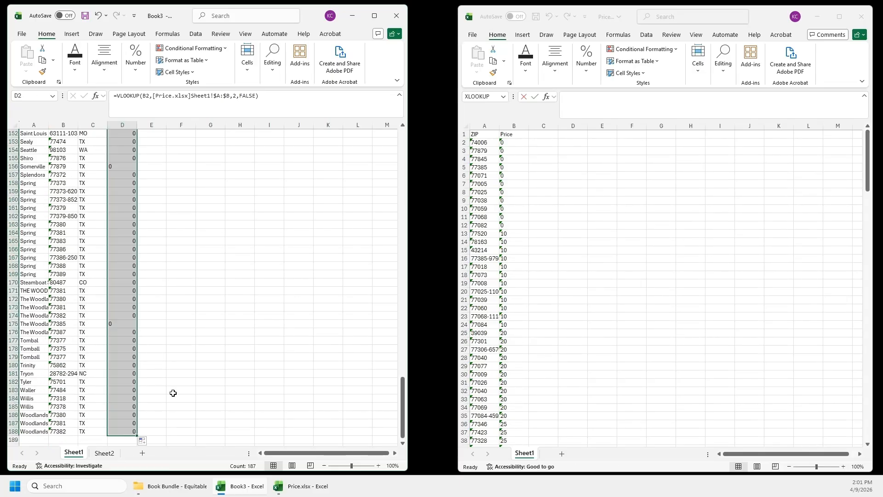
Step: Review the filled Price column and inspect the ZIP code and price formula in the Canyon Lake row
scroll(173, 393, "up", 20)
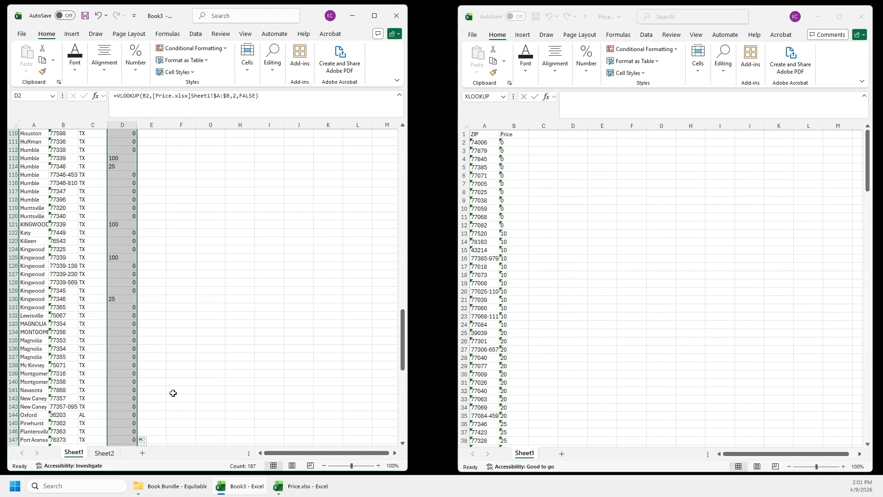
scroll(173, 392, "up", 20)
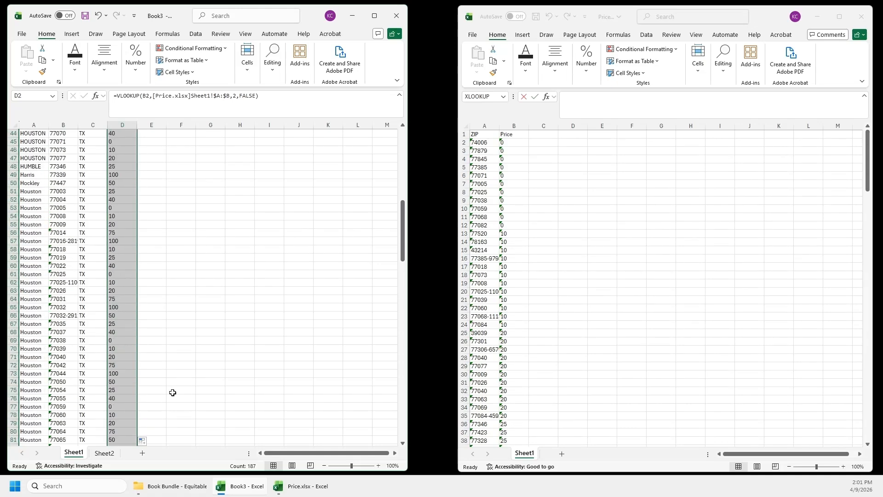
scroll(173, 393, "up", 6)
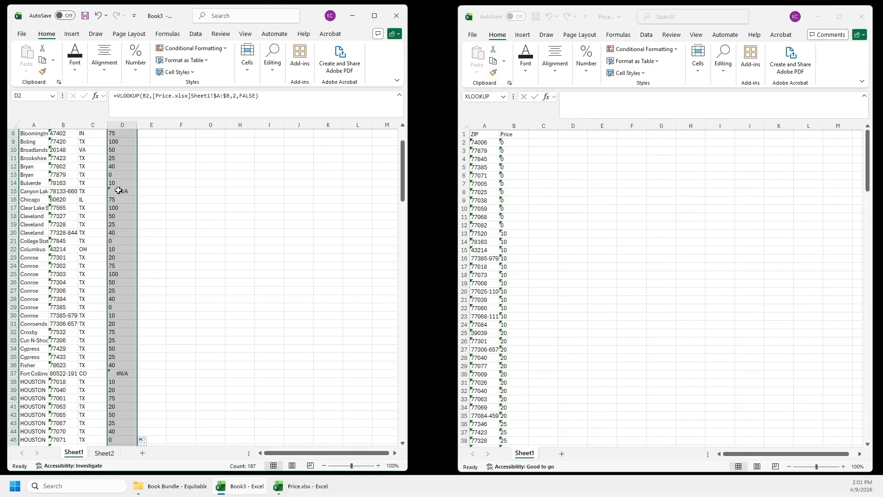
left_click(58, 191)
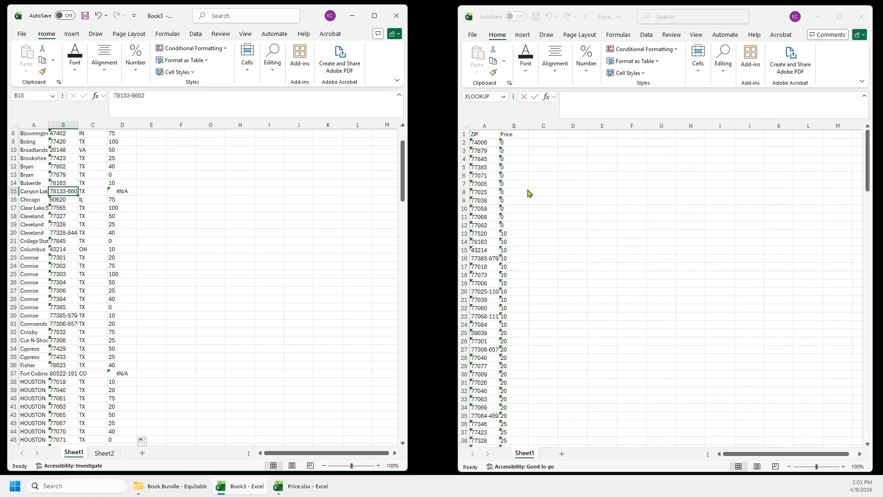
scroll(185, 270, "up", 3)
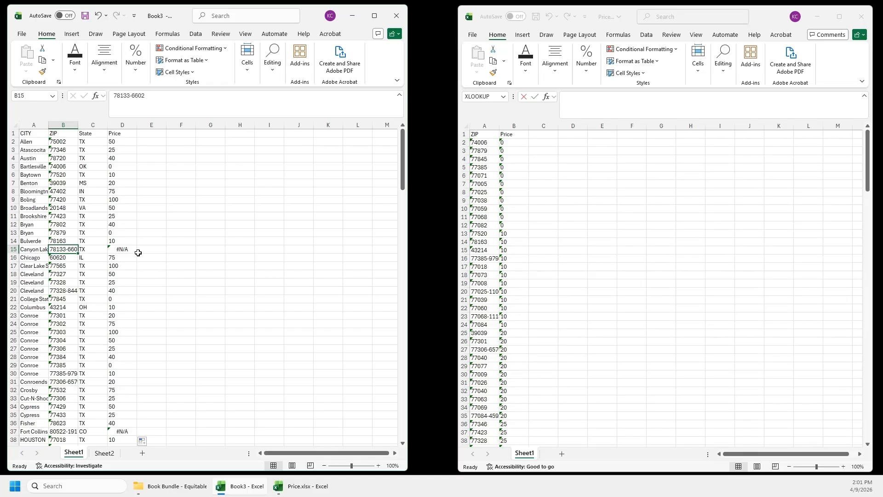
left_click(124, 248)
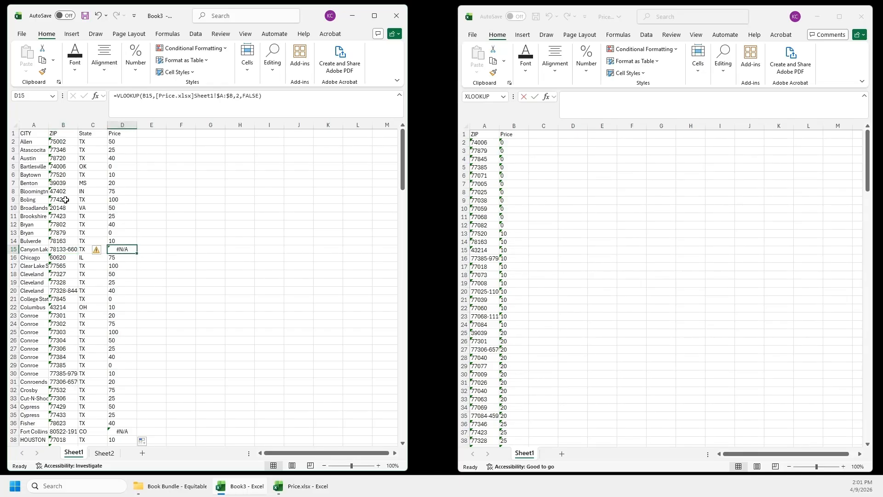
Step: Autofit the widths of the CITY and ZIP columns on Sheet1 of Book3
left_click_drag(48, 123, 48, 124)
double_click(48, 123)
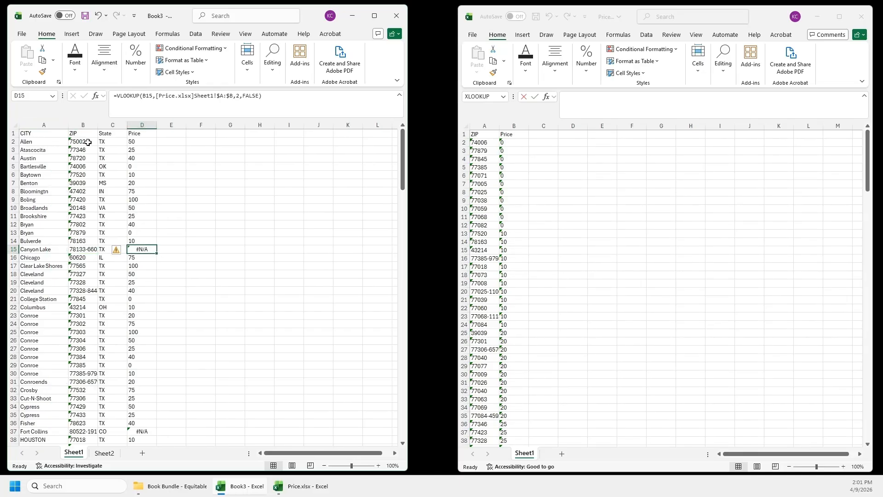
double_click(97, 124)
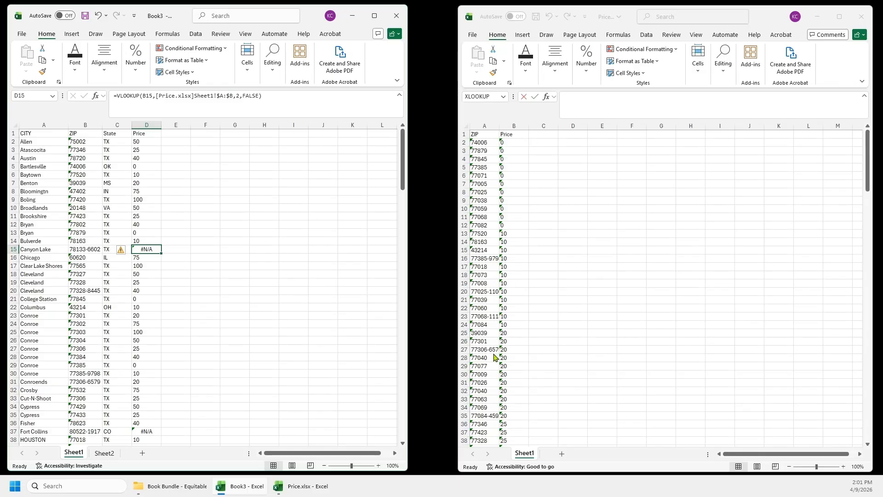
left_click(322, 226)
scroll(321, 229, "down", 5)
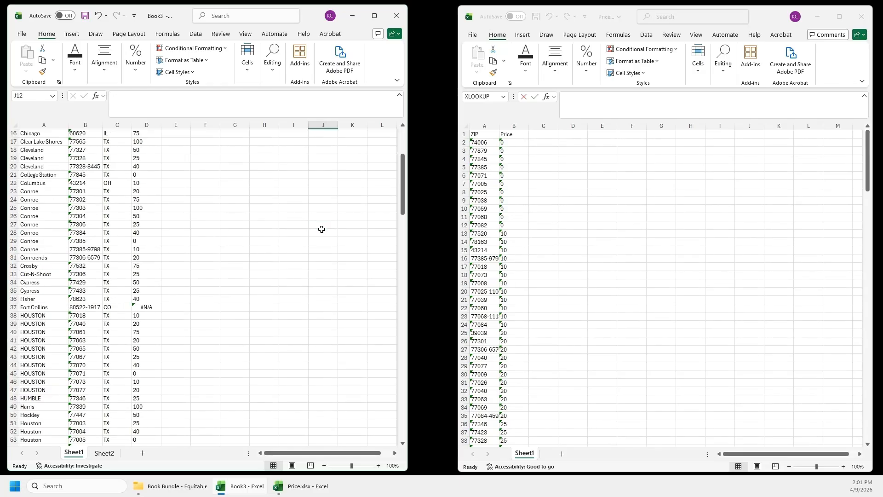
scroll(321, 229, "up", 5)
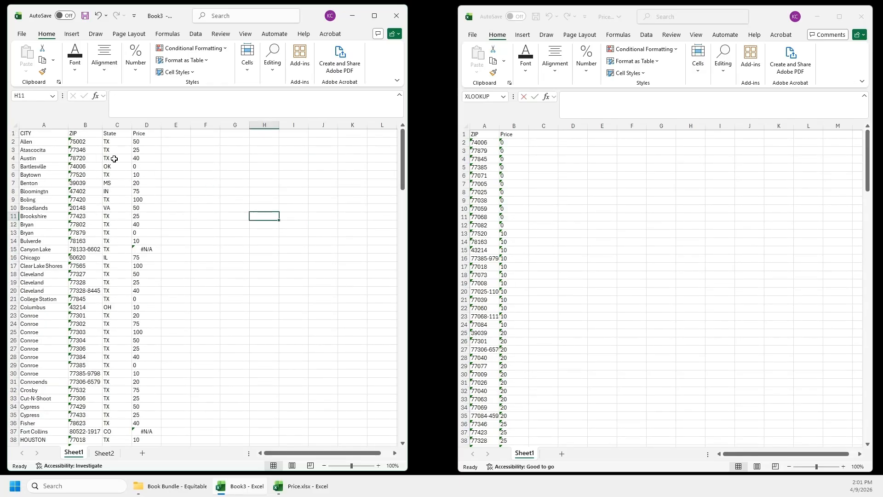
Step: Copy ZIP code 75002 from B2 and find it in the maximized Price workbook to check its matching price
left_click(83, 142)
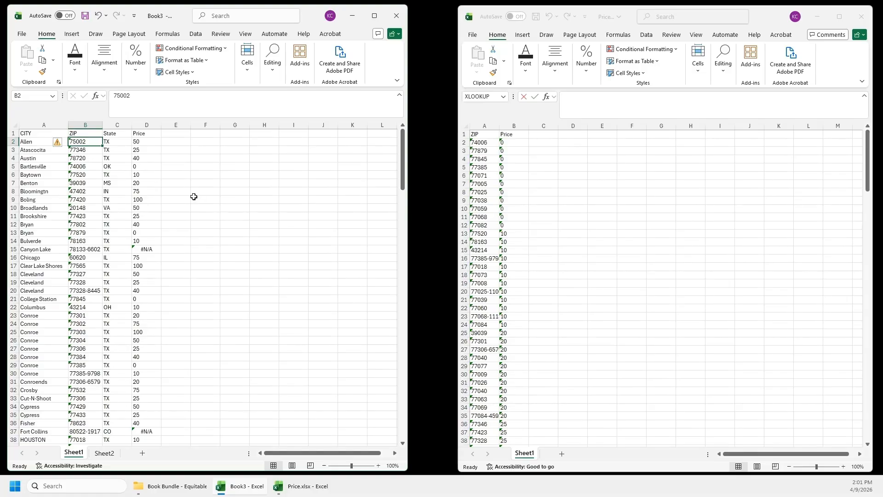
key("ctrl+c")
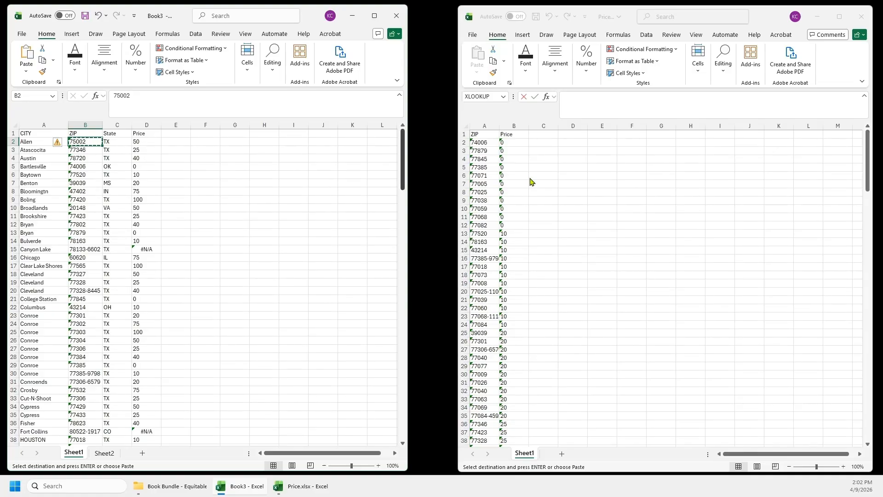
left_click(631, 307)
left_click(846, 17)
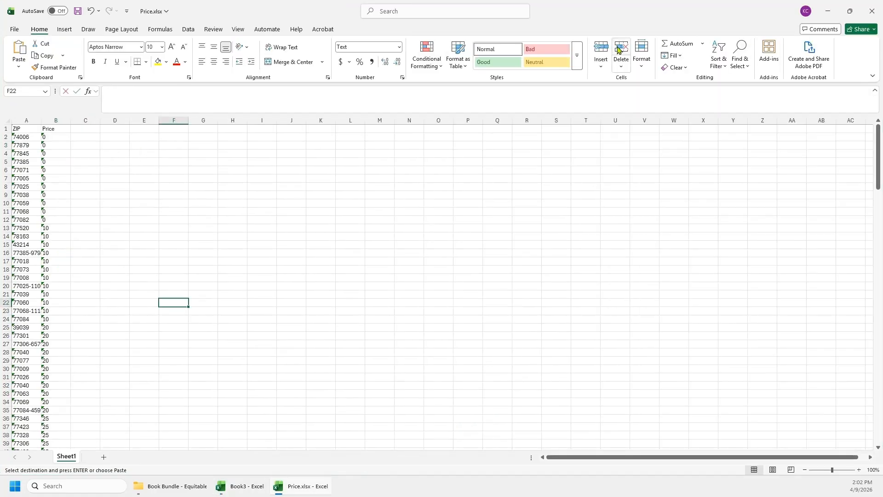
left_click(742, 60)
left_click(765, 80)
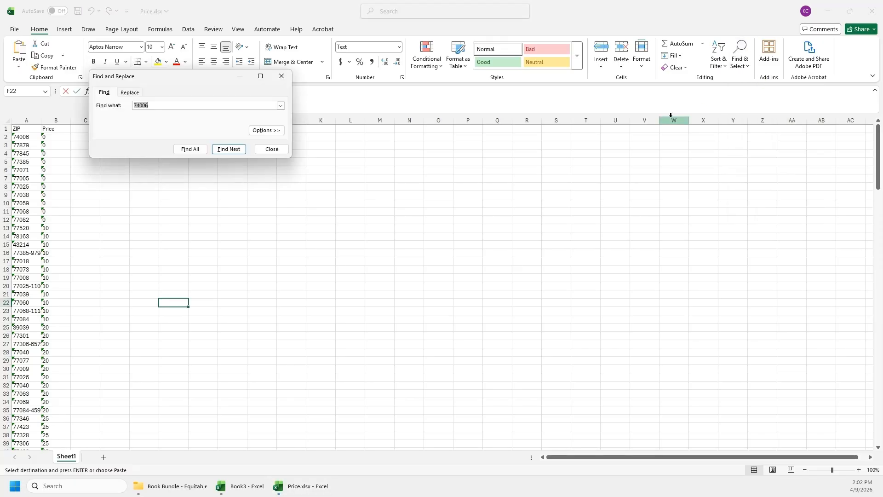
type("75002")
left_click(228, 151)
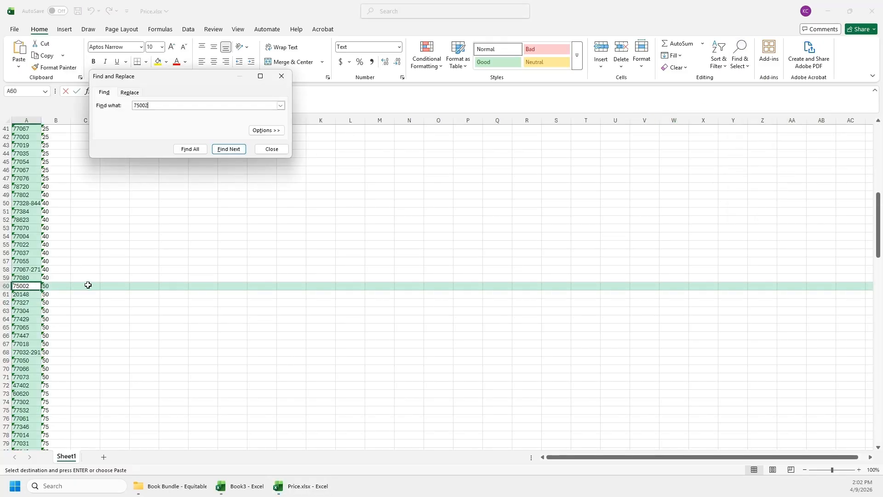
left_click(278, 150)
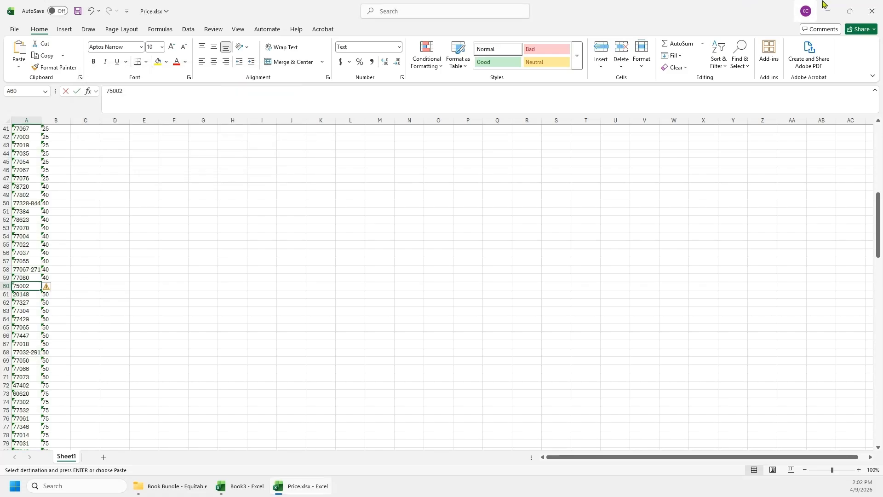
Step: Restore the Price workbook beside Book3 and compare the ZIP and price rows in both workbooks
left_click(850, 10)
left_click(543, 217)
scroll(350, 229, "up", 5)
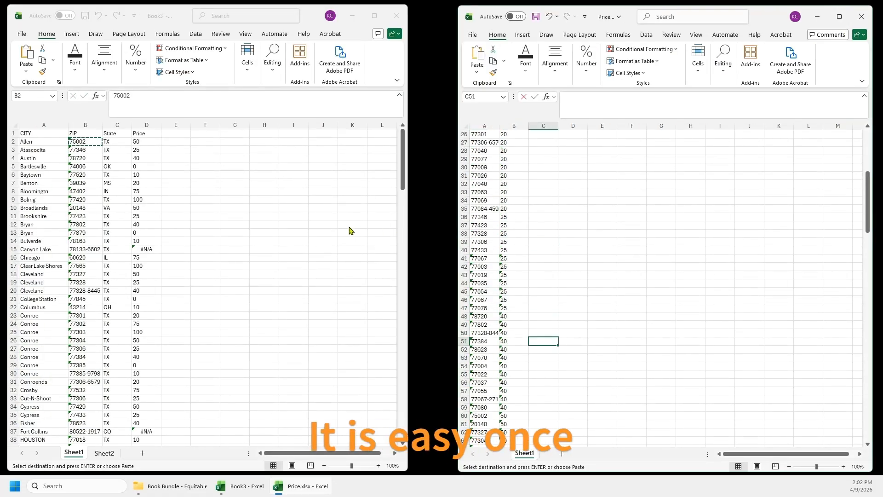
scroll(351, 229, "down", 5)
scroll(350, 229, "up", 6)
left_click(349, 229)
scroll(346, 229, "down", 14)
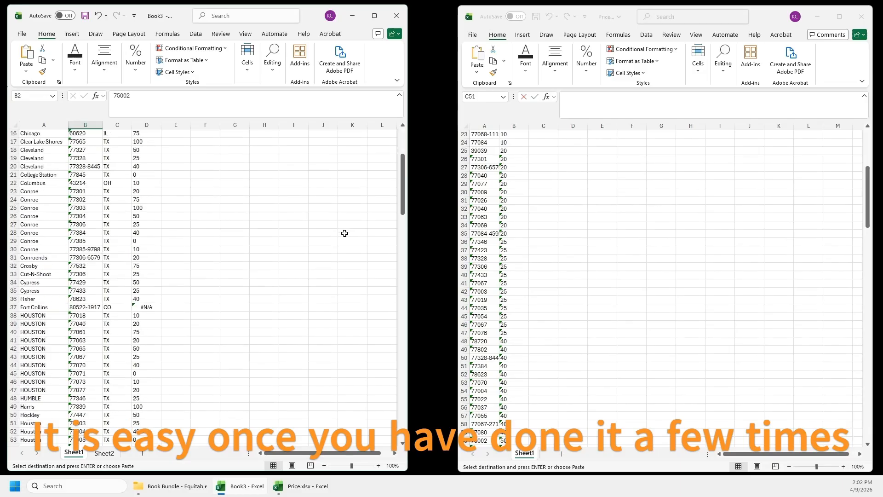
scroll(343, 239, "up", 14)
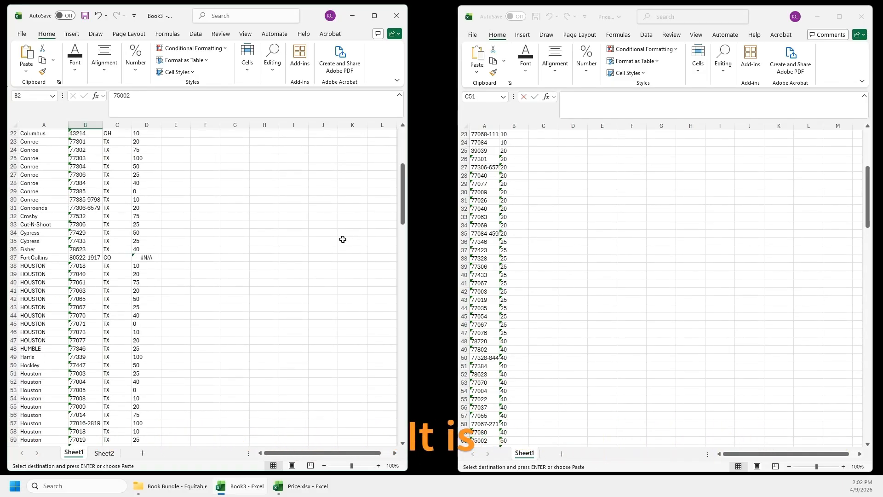